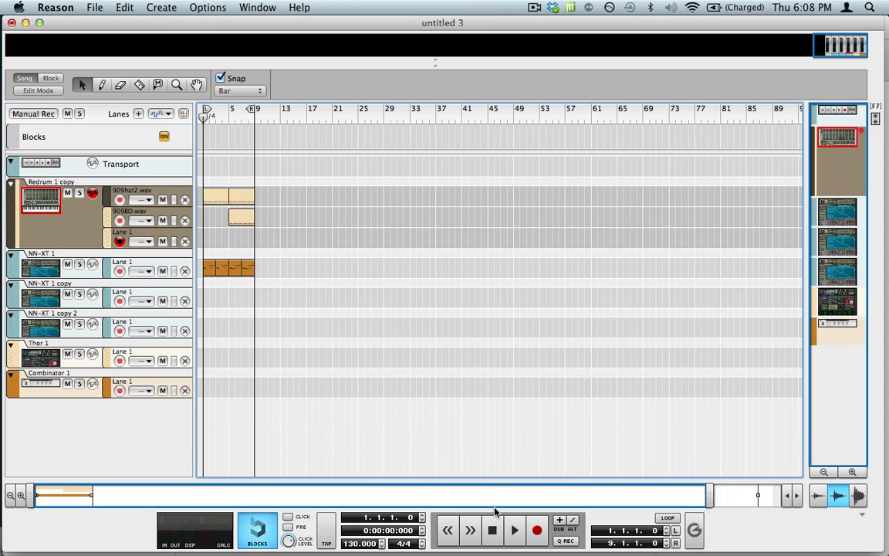
Step: Play the song, listen to the NN-XT 1 track soloed, and turn its solo off again
key("space")
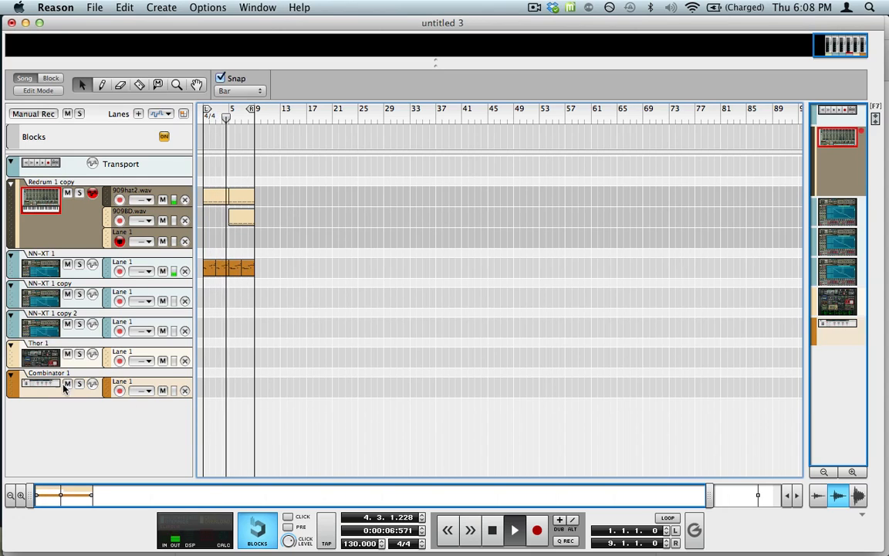
left_click(78, 264)
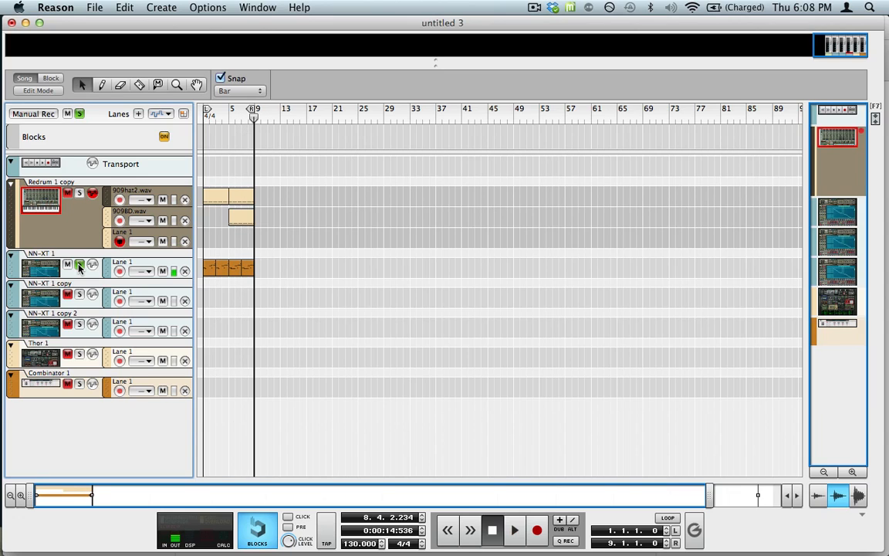
left_click(79, 264)
key("space")
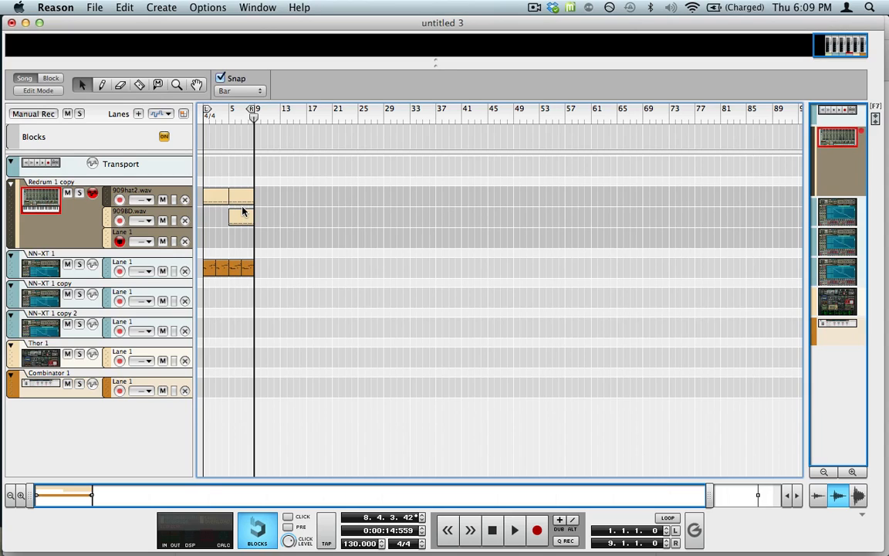
Step: Switch to the untitled 4 song and examine the Master Section, Mixer 1 and Redrum in its rack
key("super+s")
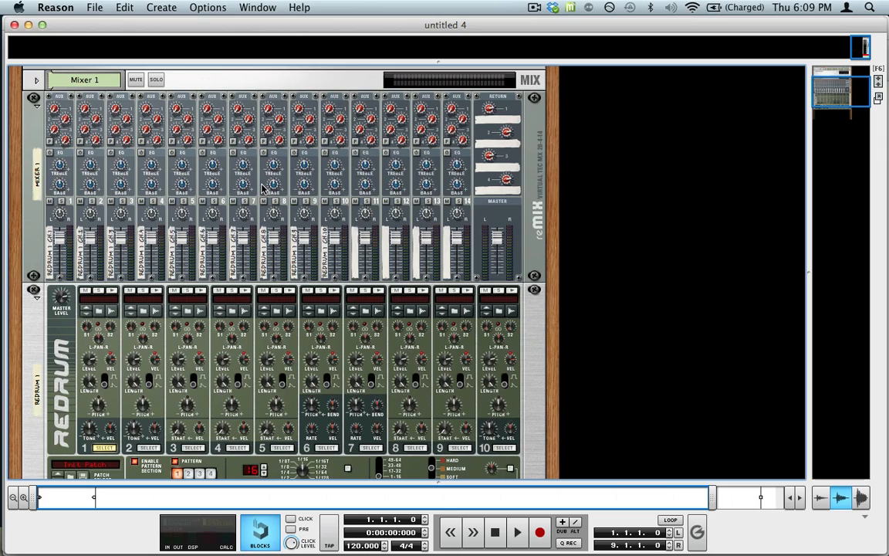
scroll(261, 187, "up", 4)
scroll(261, 187, "down", 8)
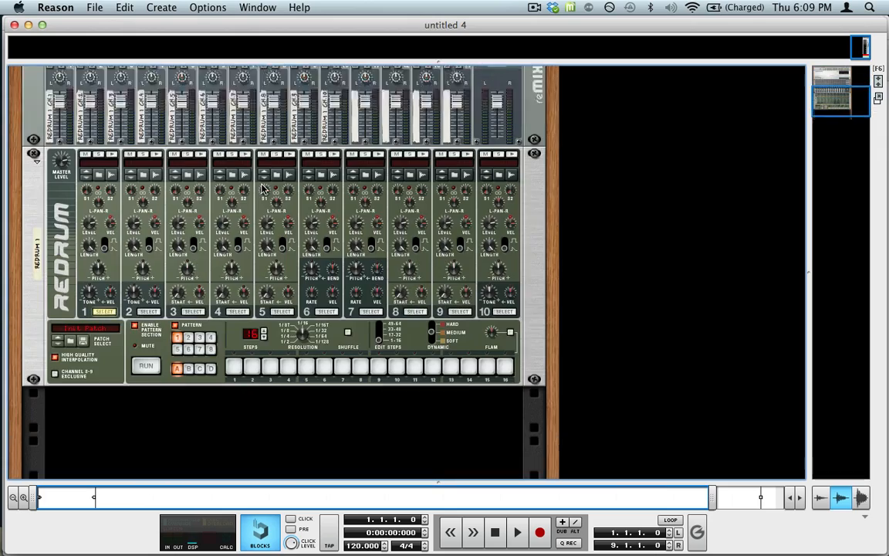
scroll(262, 187, "up", 8)
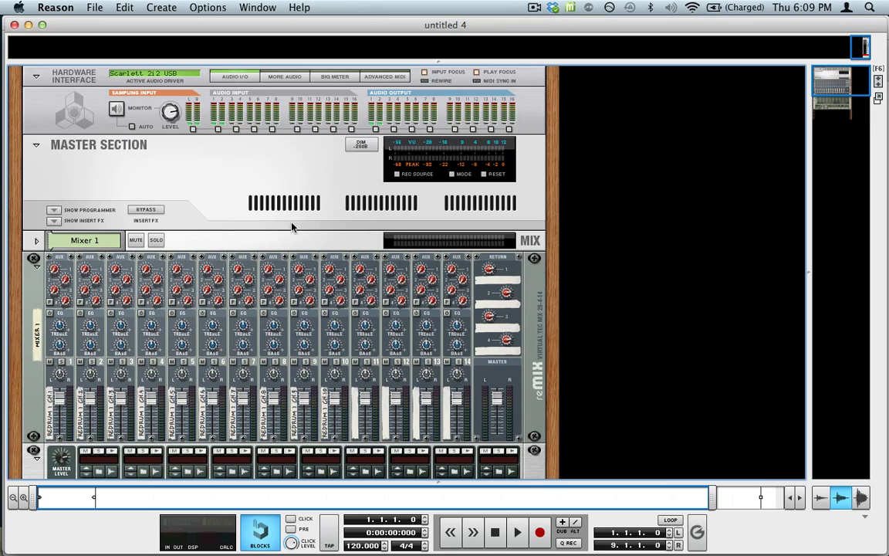
left_click(255, 188)
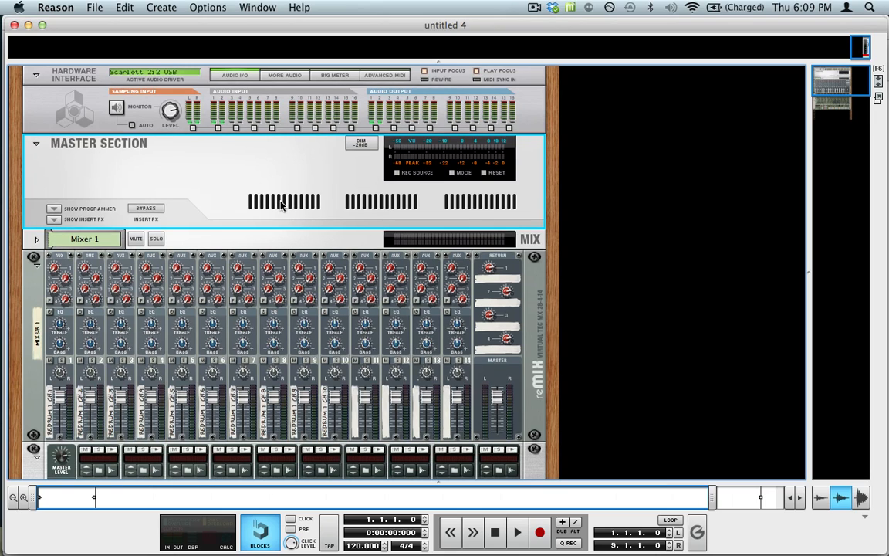
scroll(266, 194, "down", 3)
scroll(278, 202, "up", 3)
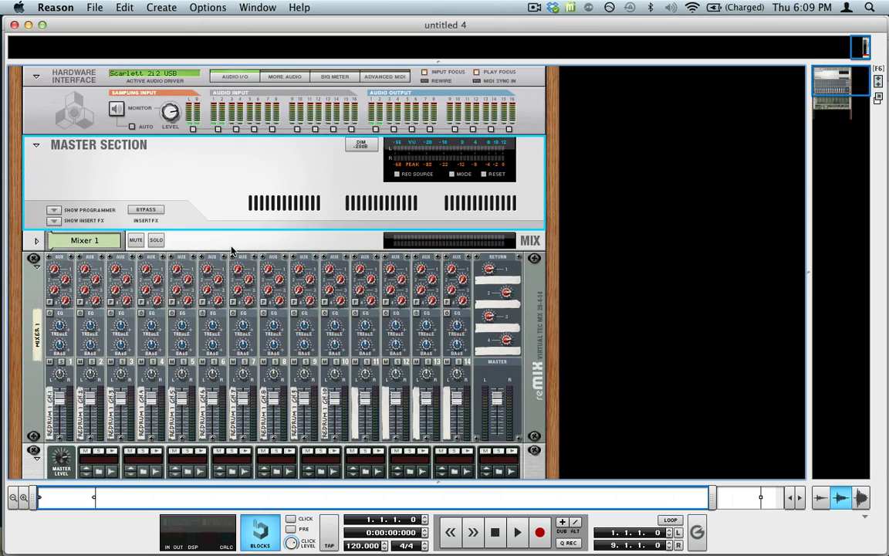
scroll(170, 125, "down", 3)
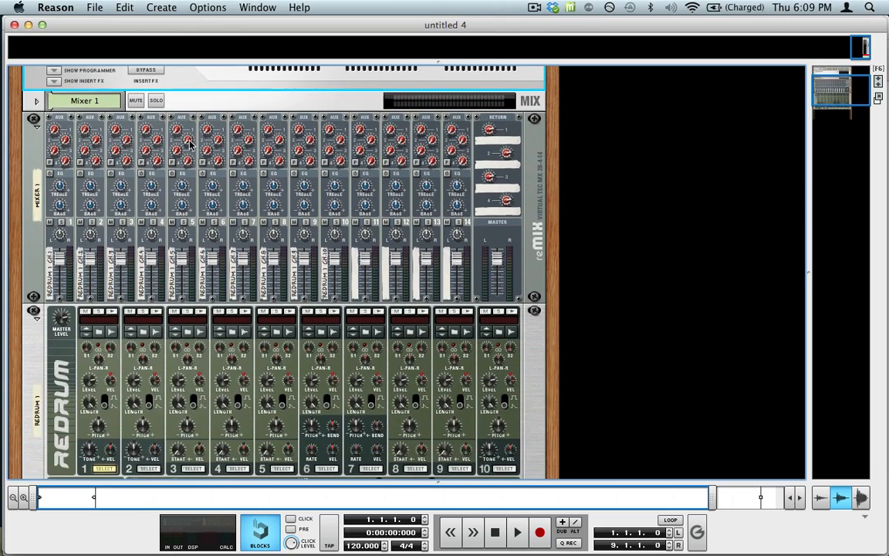
scroll(191, 149, "up", 3)
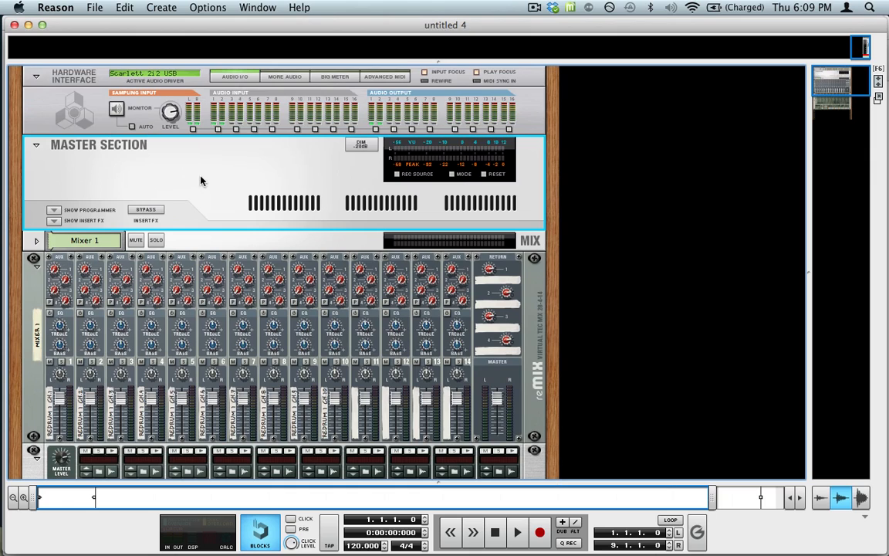
scroll(201, 181, "down", 5)
Step: Create an NN-XT Advanced Sampler below the Redrum and unfold its remote editor
left_click(109, 330)
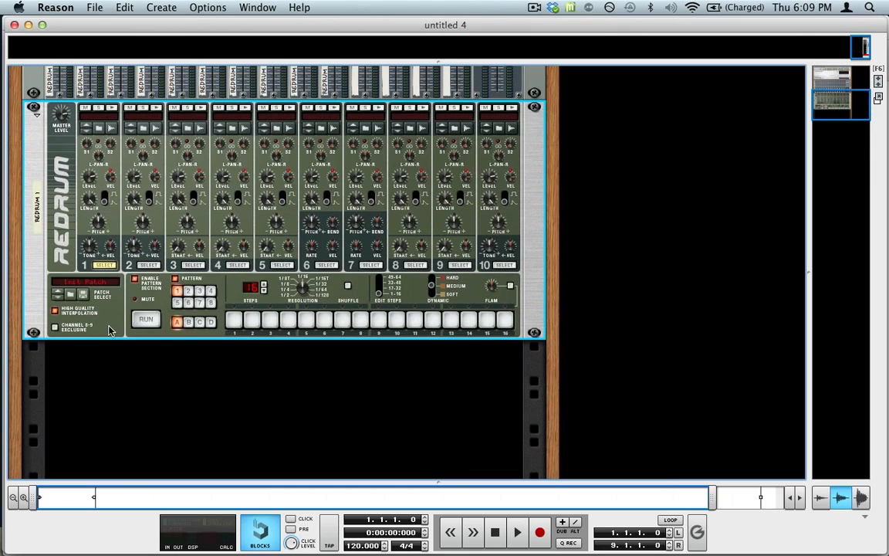
left_click(162, 7)
mouse_move(186, 72)
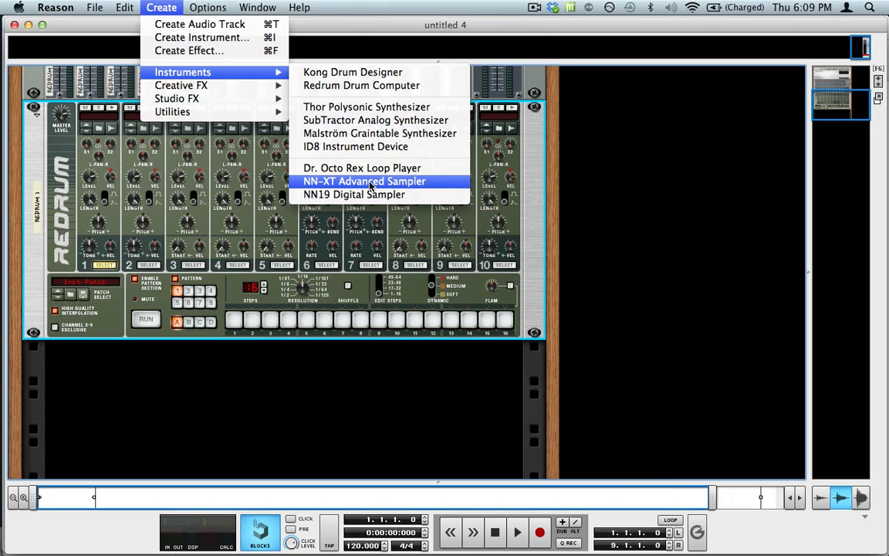
left_click(371, 184)
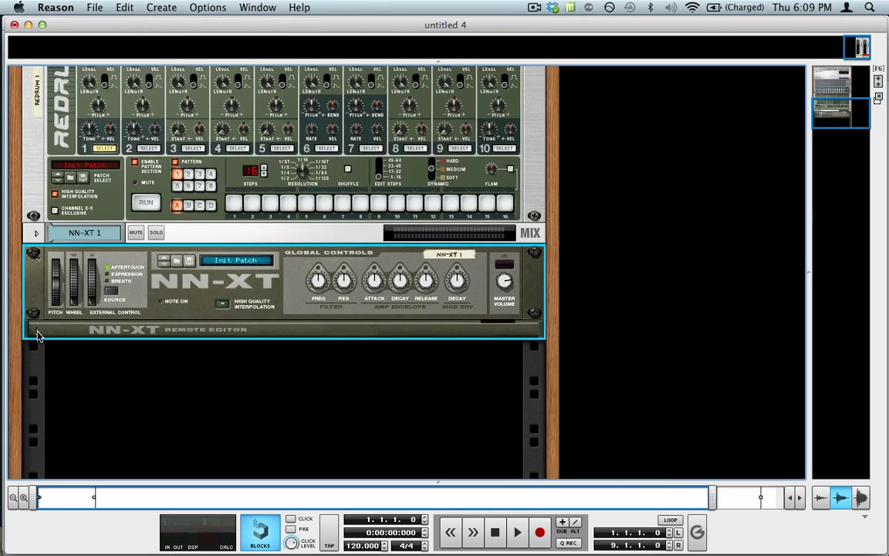
left_click(35, 332)
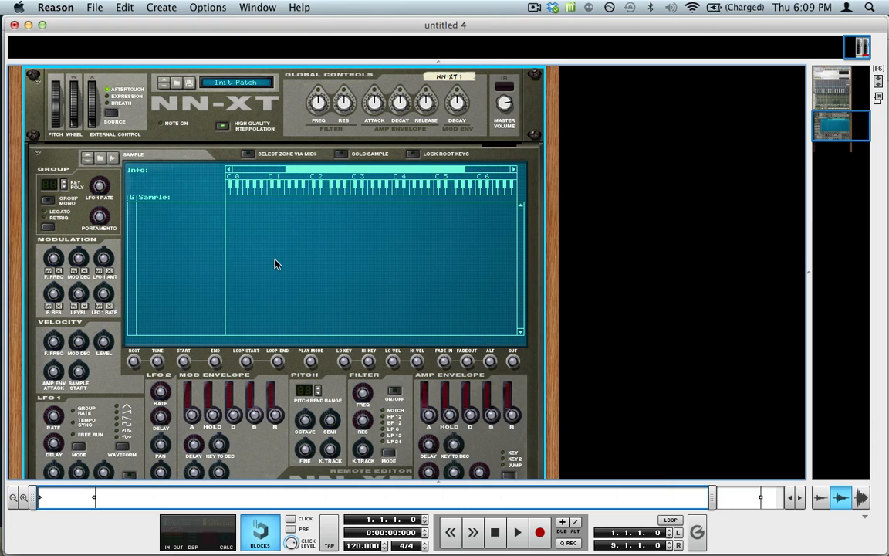
Step: Turn the rack to its rear side and create a Spider Audio Merger & Splitter below the Master Section
scroll(274, 264, "up", 20)
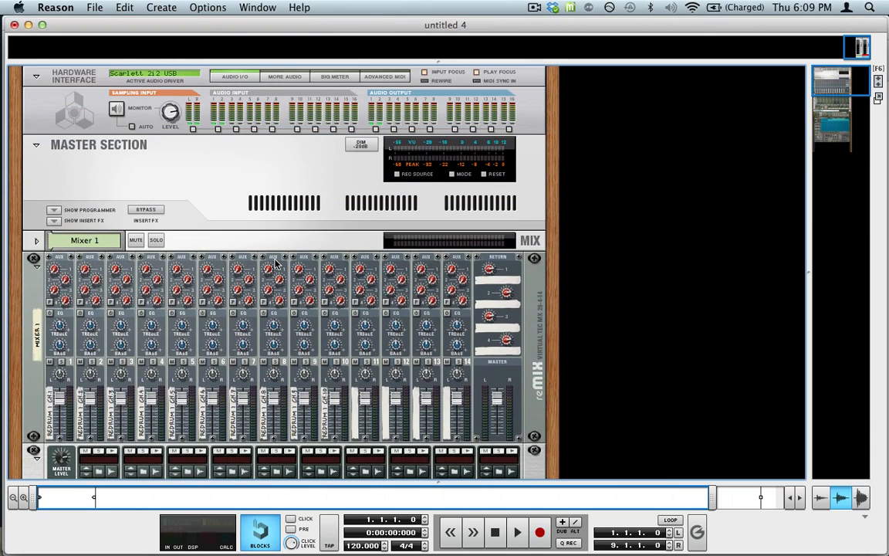
key("Tab")
key("Tab")
scroll(274, 270, "down", 3)
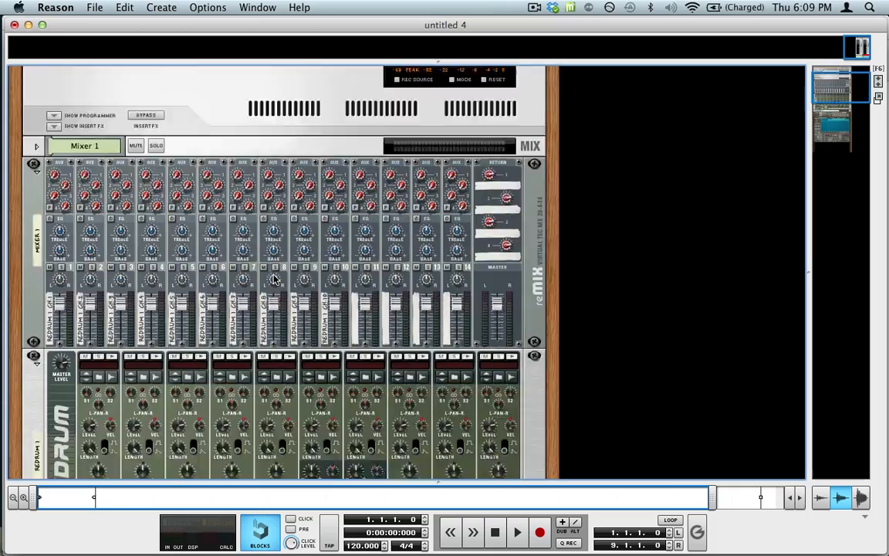
scroll(273, 280, "down", 10)
scroll(274, 279, "up", 15)
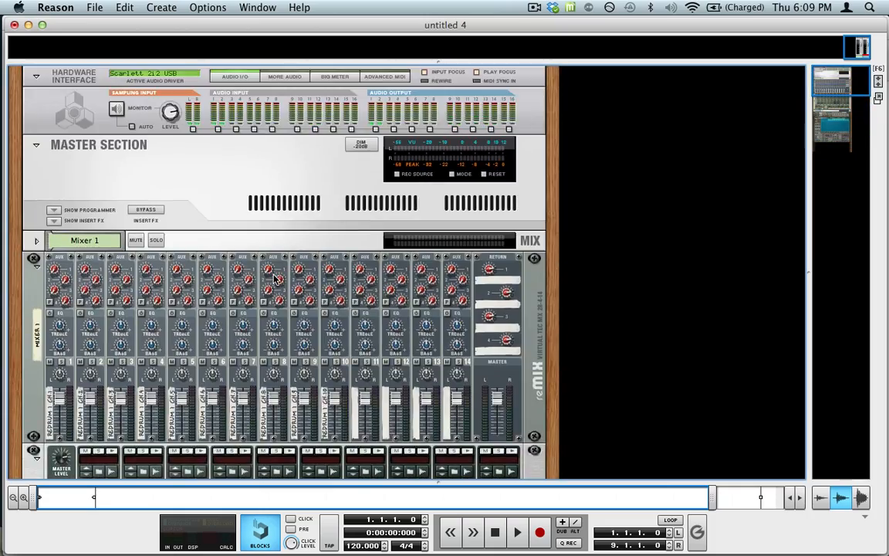
key("Tab")
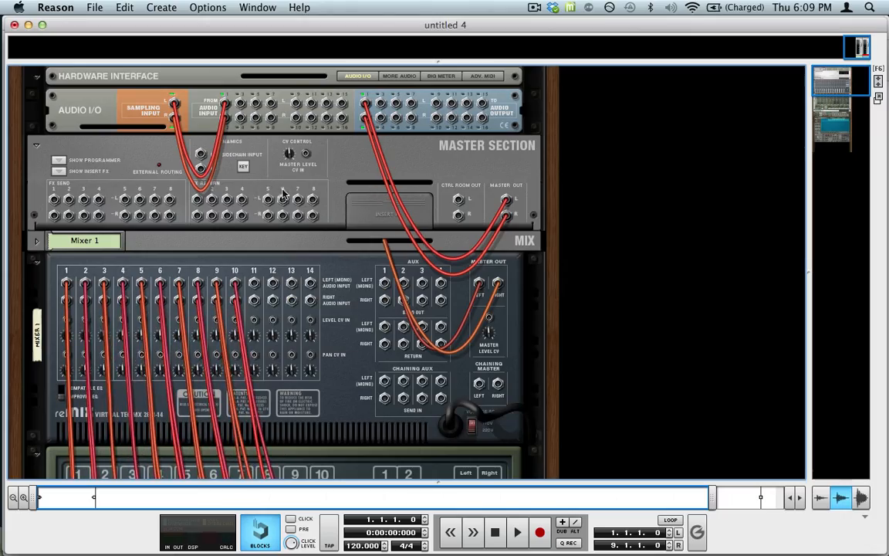
left_click(339, 180)
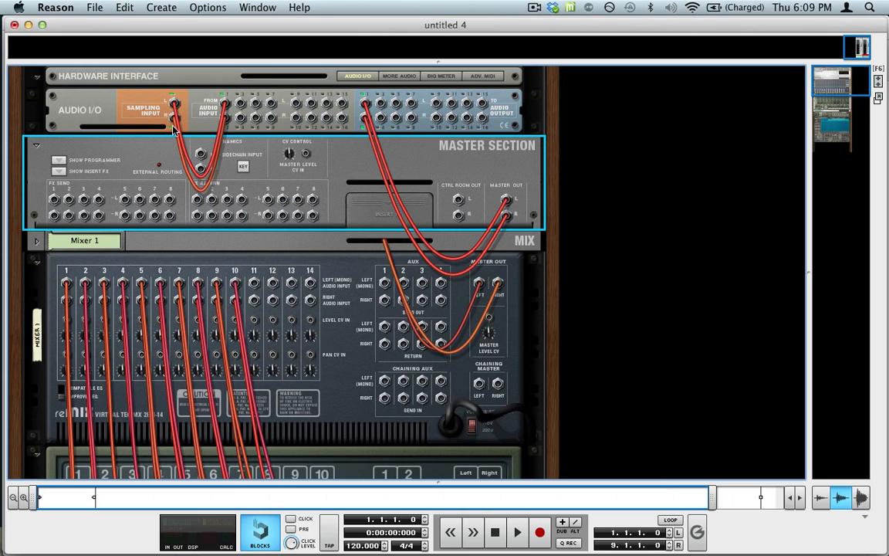
left_click(161, 7)
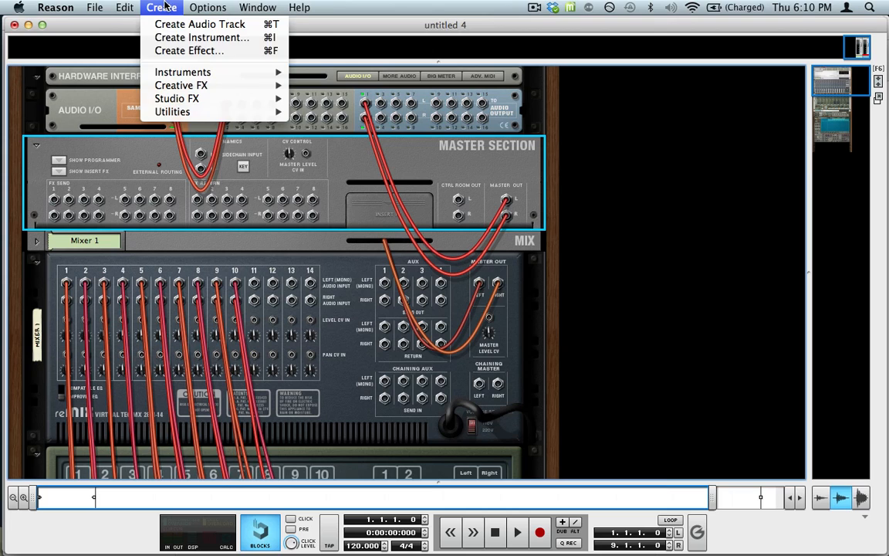
mouse_move(198, 113)
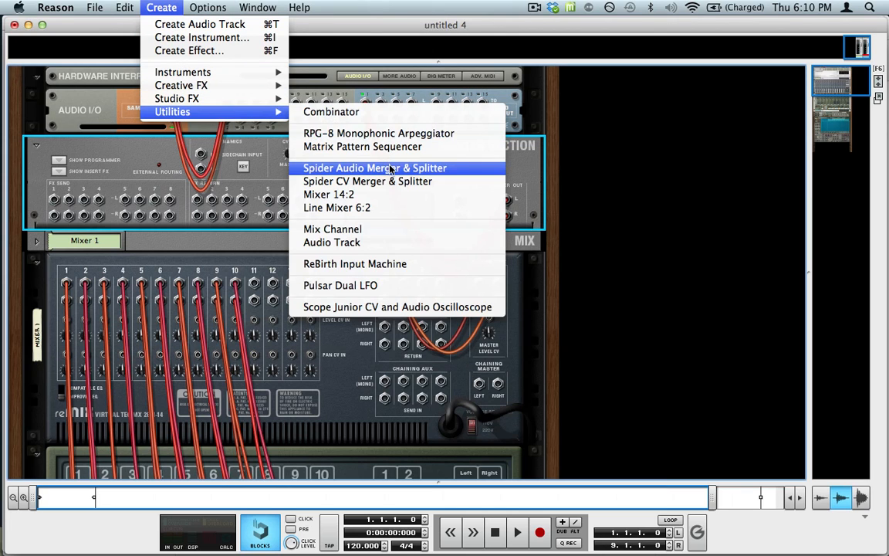
left_click(390, 169)
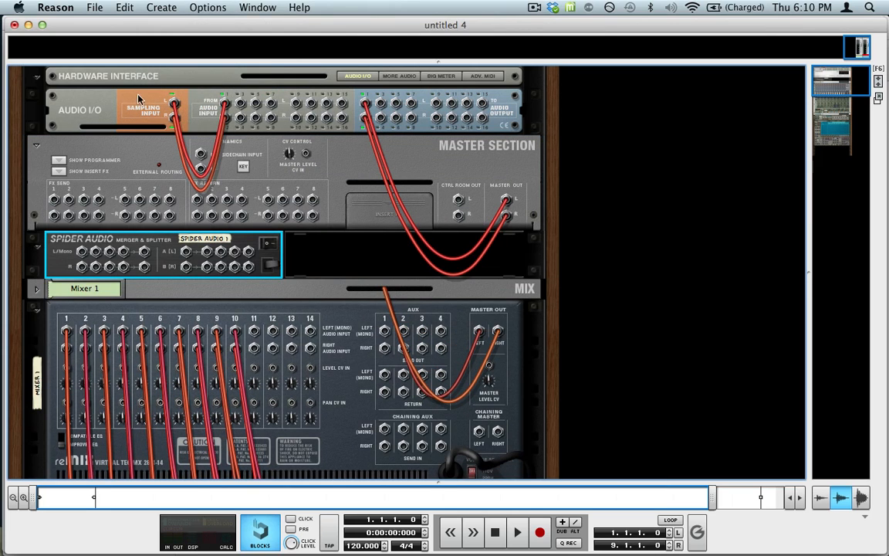
Step: Disconnect the sampling input from the hardware audio inputs and reroute the stereo Master Out into the Spider Audio's splitter inputs A and B
left_click_drag(173, 103, 141, 143)
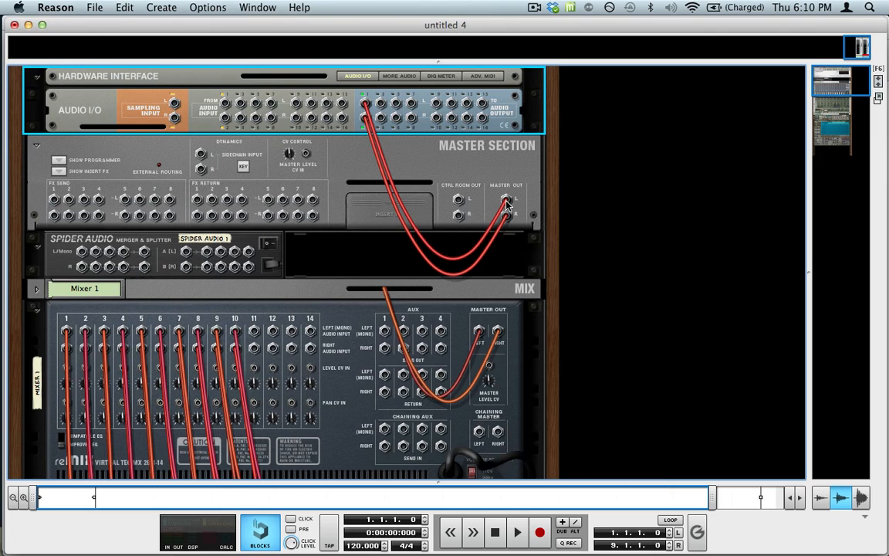
mouse_move(505, 202)
left_mouse_down()
mouse_move(459, 187)
mouse_move(267, 241)
mouse_move(185, 251)
left_mouse_up()
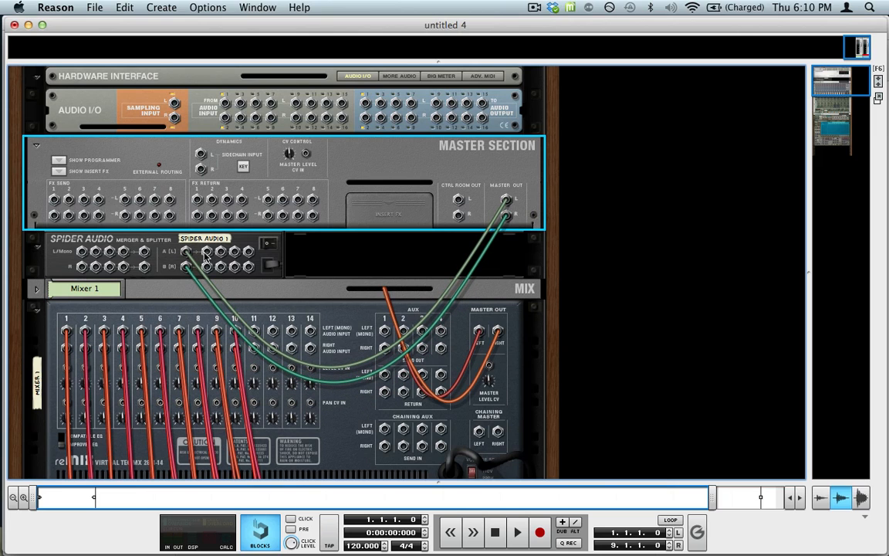
Step: Cable the Spider splitter's first output pair to hardware audio outputs 1 and 2, and its second pair to the sampling input
left_click_drag(206, 252, 364, 108)
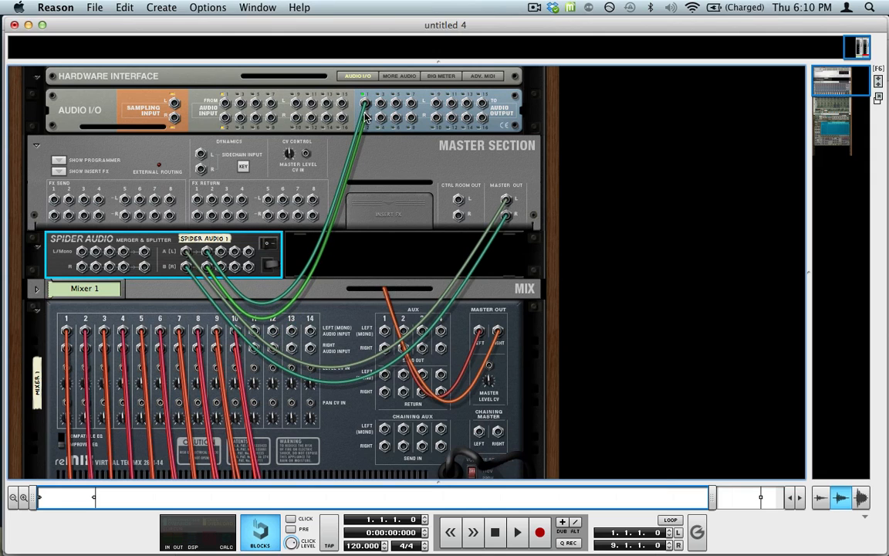
left_click_drag(220, 251, 176, 103)
scroll(185, 254, "down", 1)
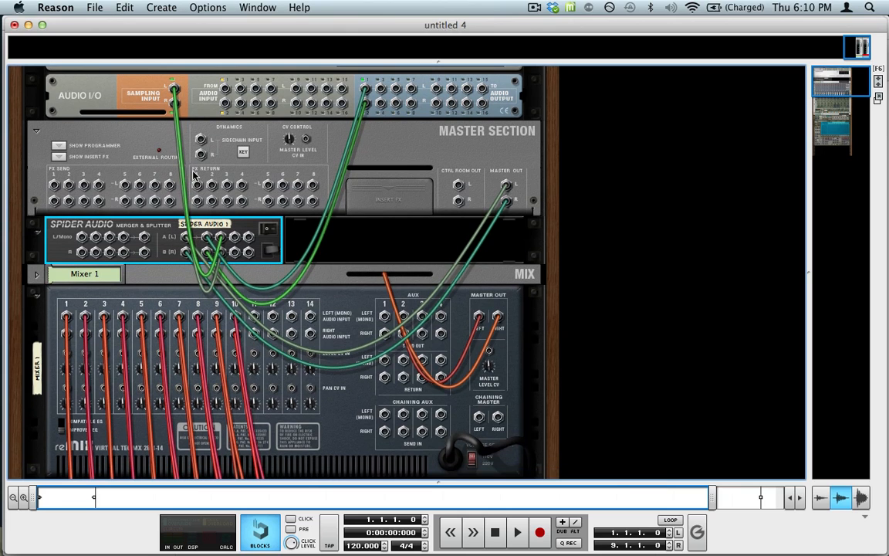
Step: Turn the rack back to its front and look over the devices from the Spider Audio down to the NN-XT
key("Tab")
scroll(192, 173, "down", 10)
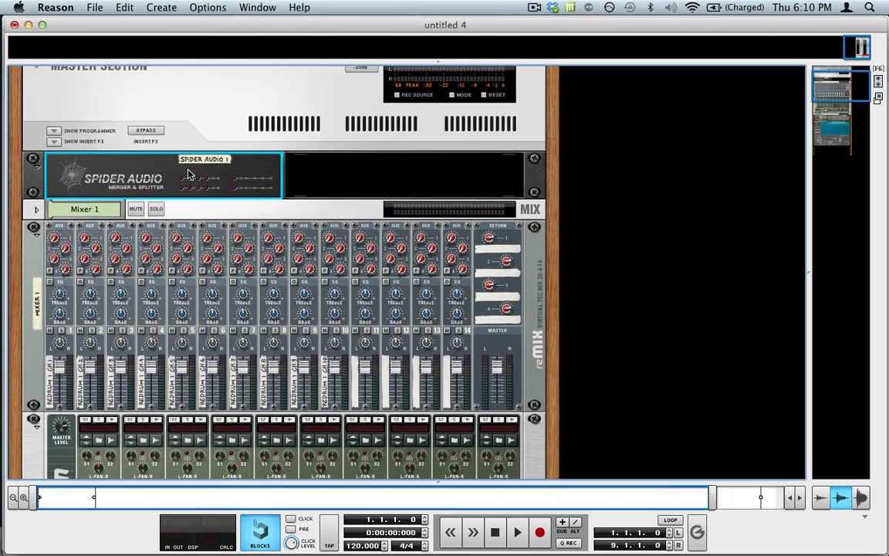
scroll(188, 174, "down", 6)
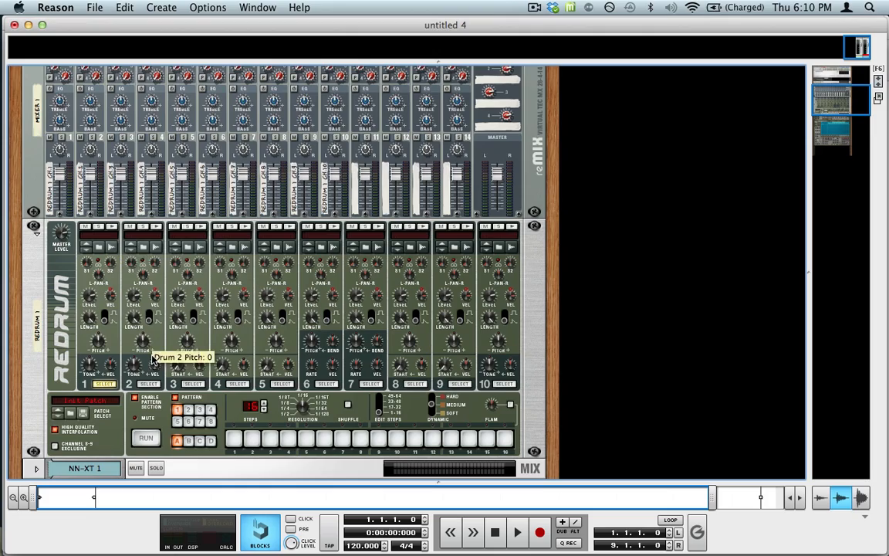
scroll(153, 353, "down", 8)
scroll(153, 354, "down", 15)
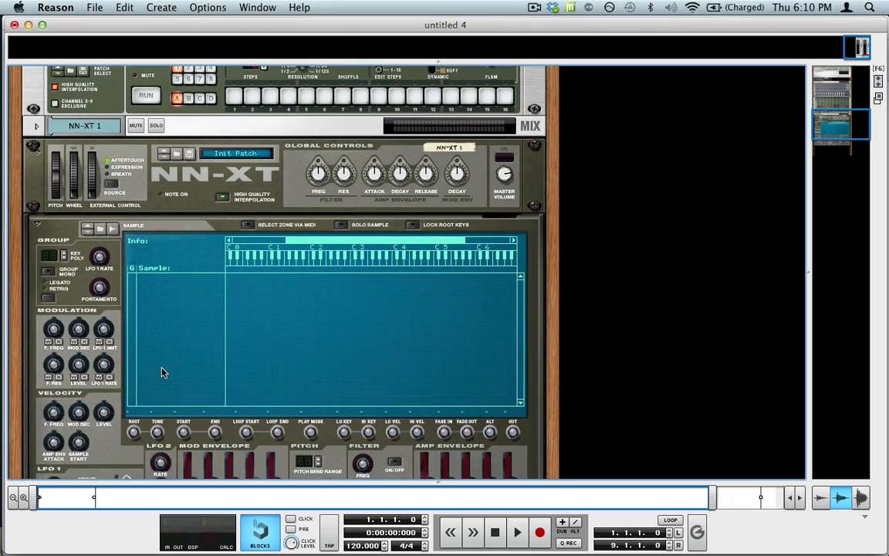
scroll(149, 279, "down", 9)
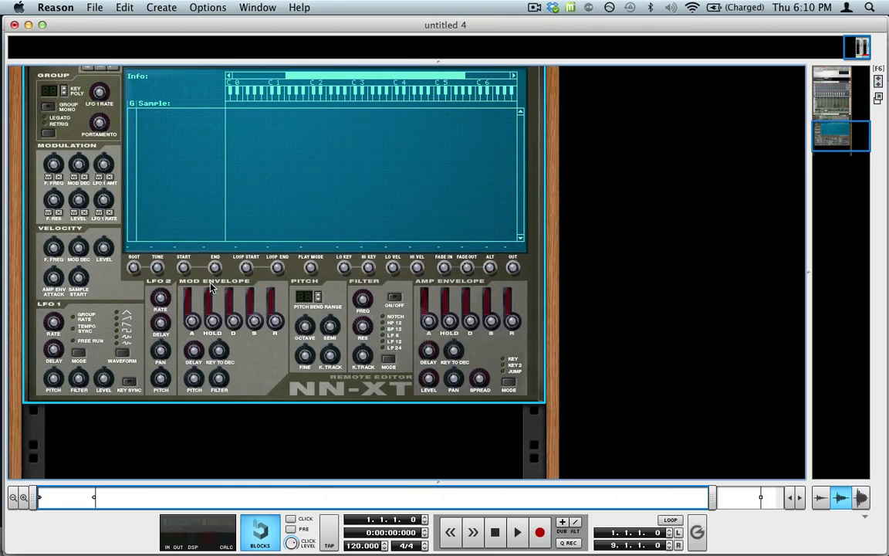
scroll(212, 289, "up", 20)
scroll(212, 290, "up", 10)
scroll(213, 289, "down", 20)
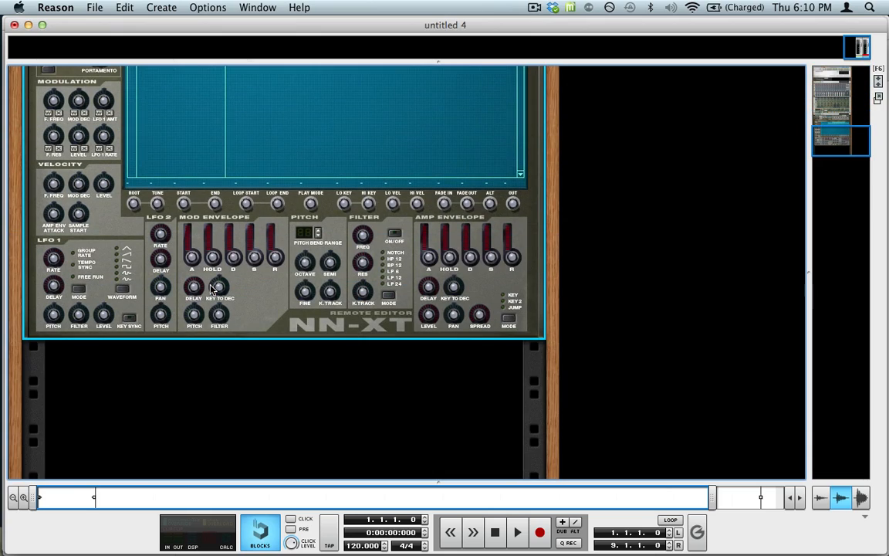
scroll(239, 189, "up", 10)
scroll(239, 189, "down", 10)
scroll(249, 310, "up", 5)
scroll(249, 310, "down", 5)
Step: Create an instrument from the Reason Factory Sound Bank, loading Lush Choir.cmb from the Voice and Choir folder of the Combinator Patches
left_click(122, 7)
mouse_move(159, 8)
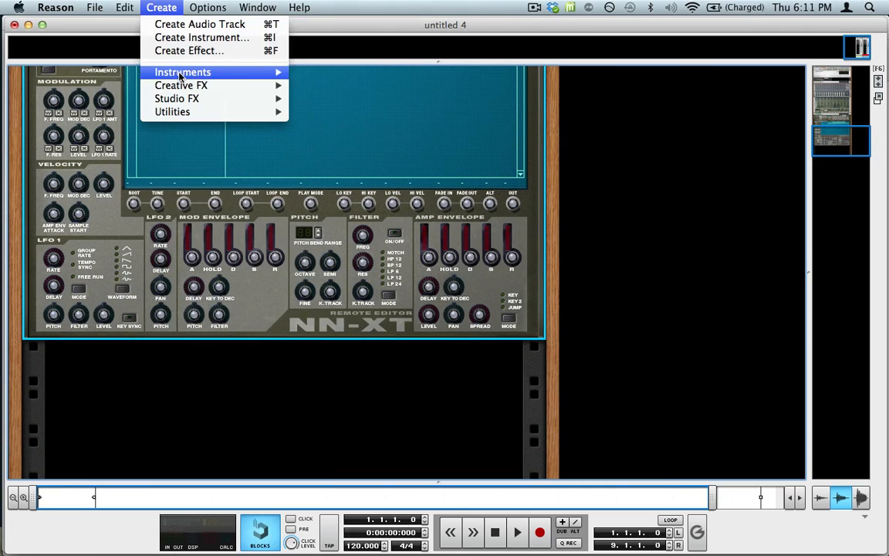
left_click(202, 38)
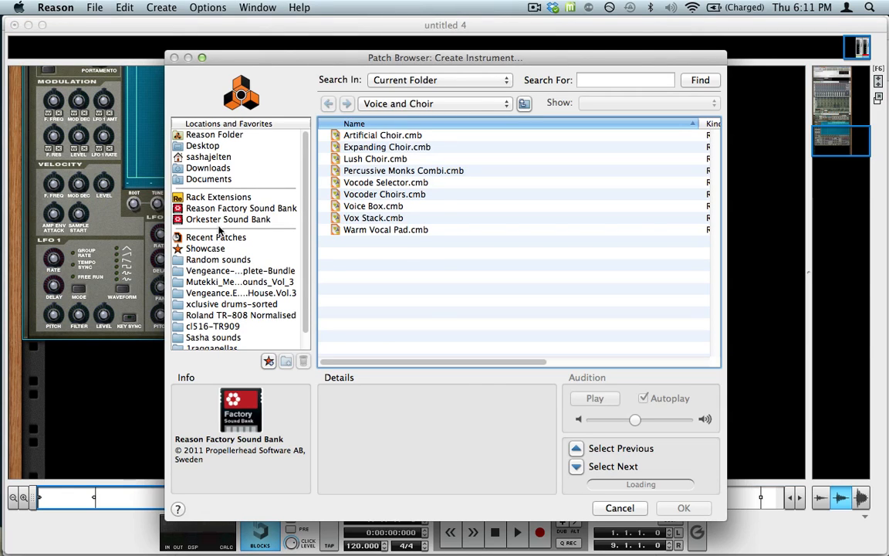
left_click(199, 208)
scroll(400, 305, "down", 2)
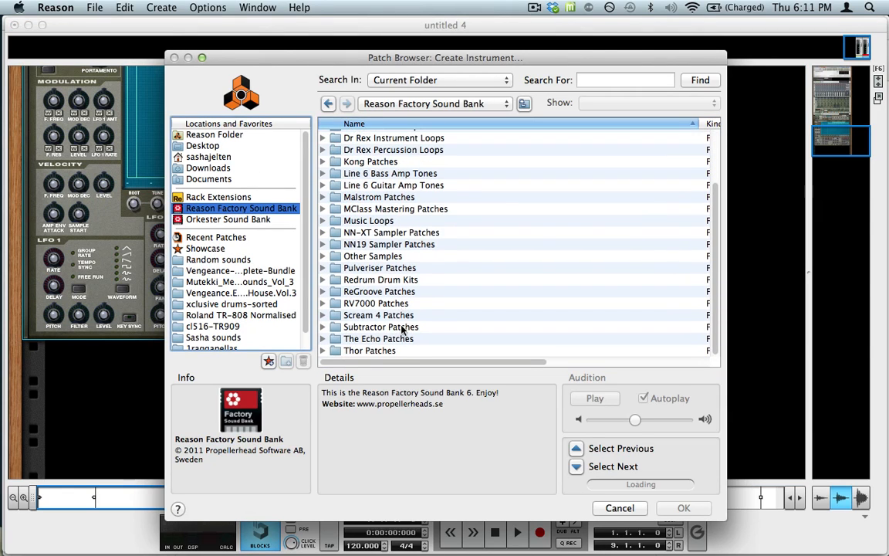
scroll(401, 309, "up", 2)
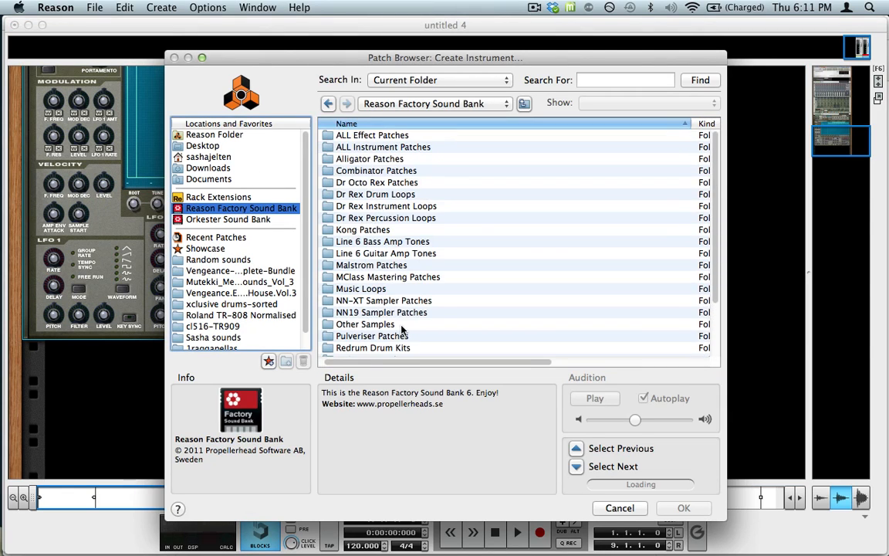
double_click(352, 169)
scroll(393, 208, "down", 1)
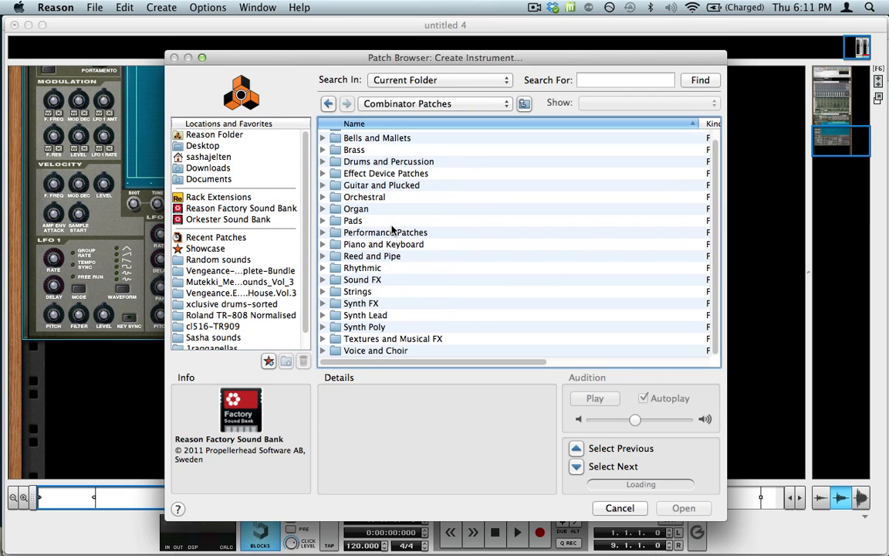
double_click(382, 351)
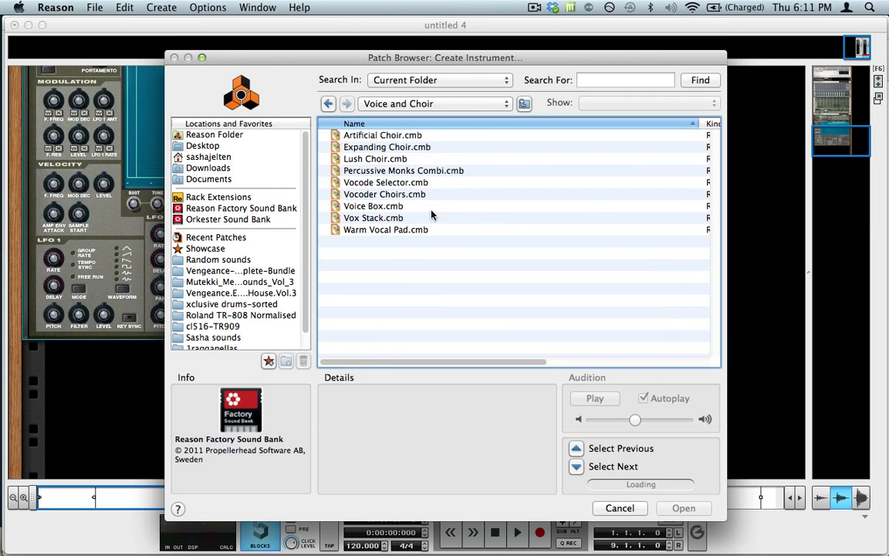
left_click(341, 158)
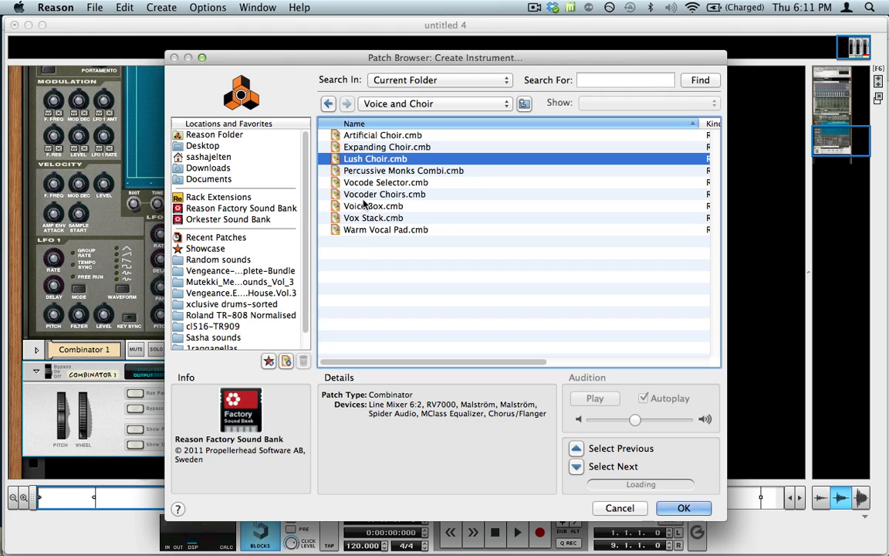
key("Return")
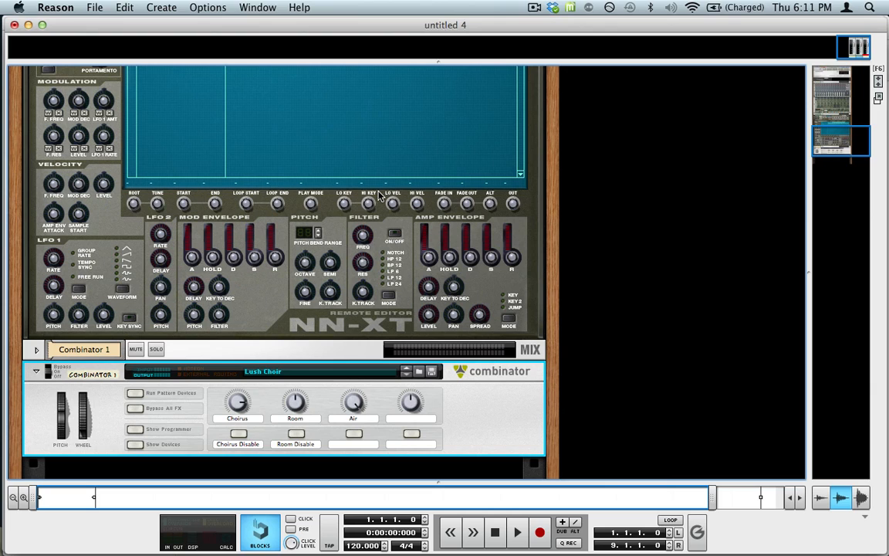
Step: Record a sample of the Lush Choir Combinator into the NN-XT and open the recorded sample for editing
scroll(307, 335, "down", 5)
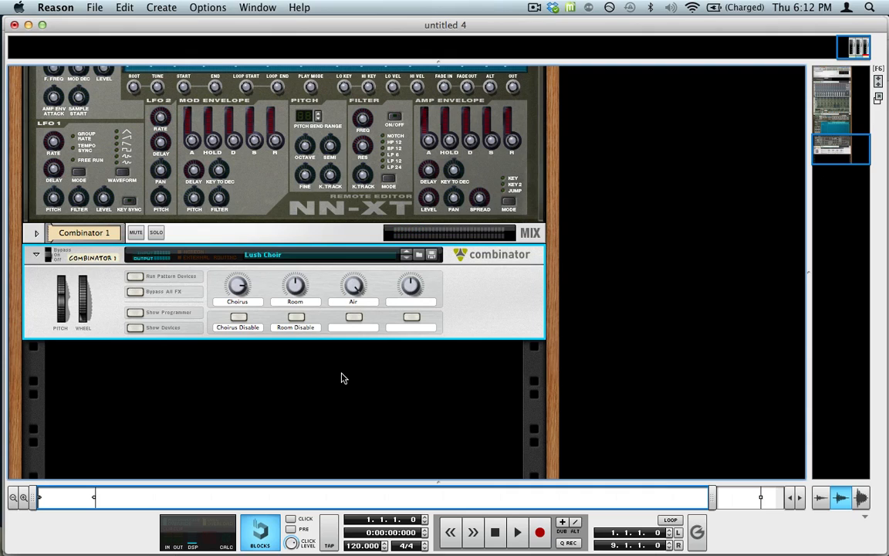
scroll(344, 377, "up", 5)
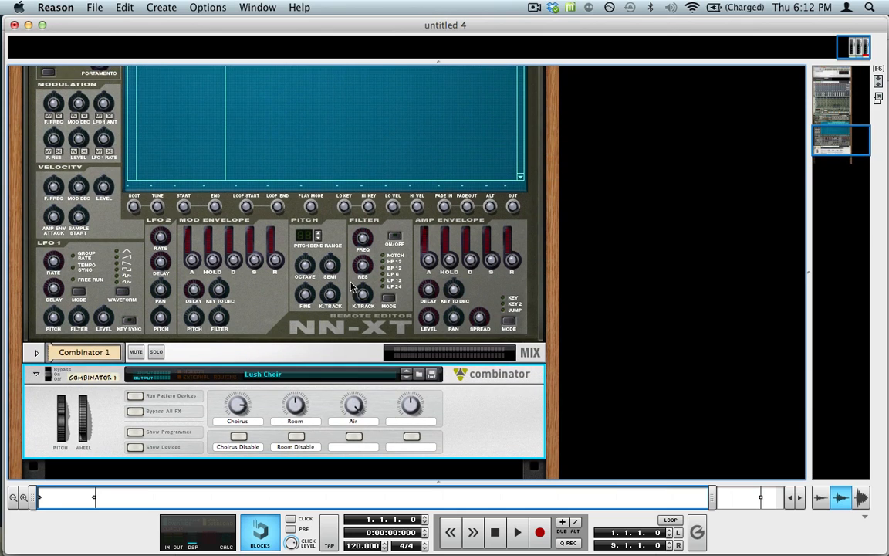
scroll(352, 268, "up", 2)
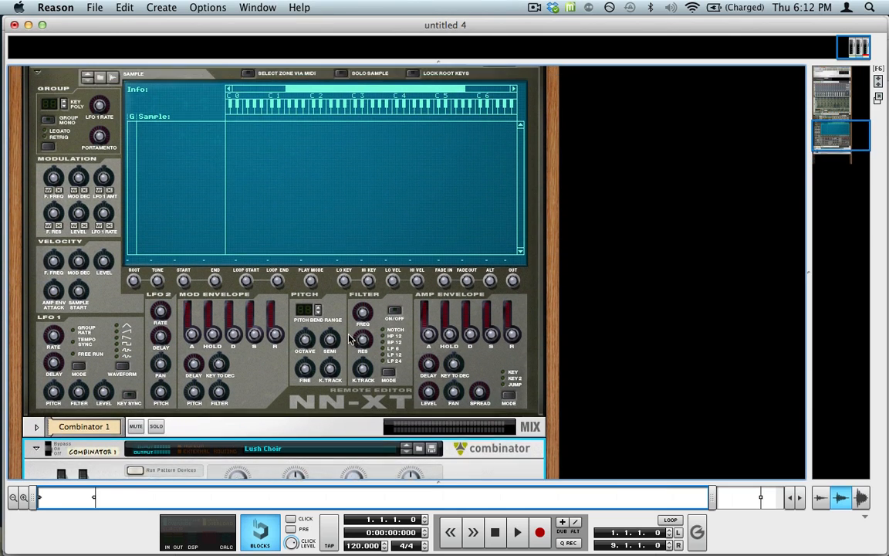
scroll(249, 200, "up", 1)
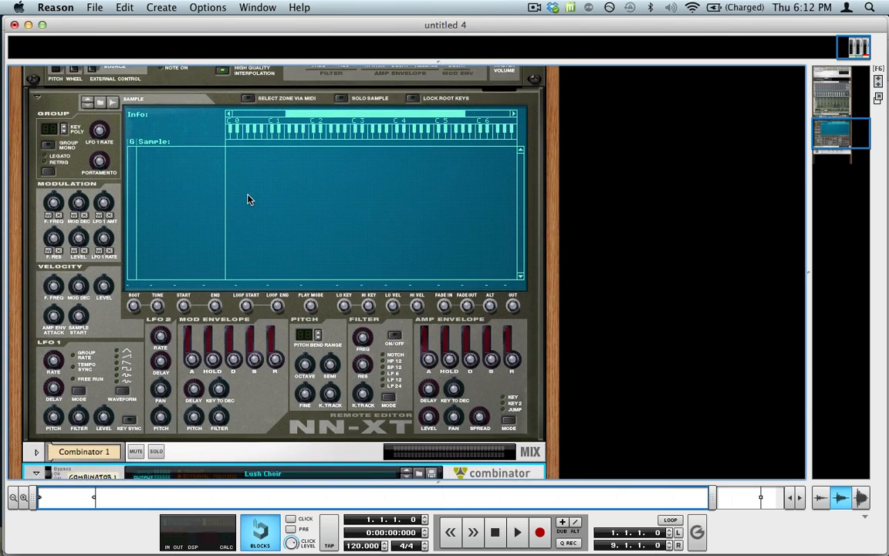
left_click(112, 105)
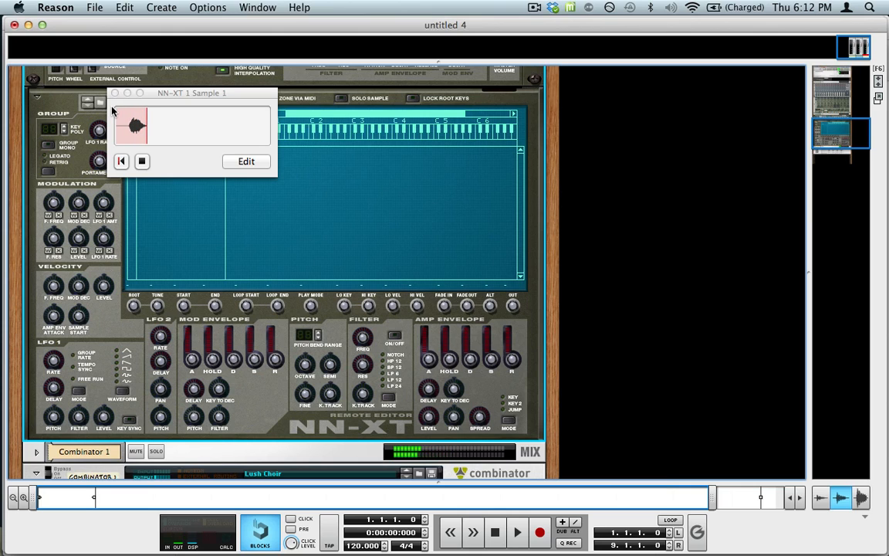
left_click(246, 161)
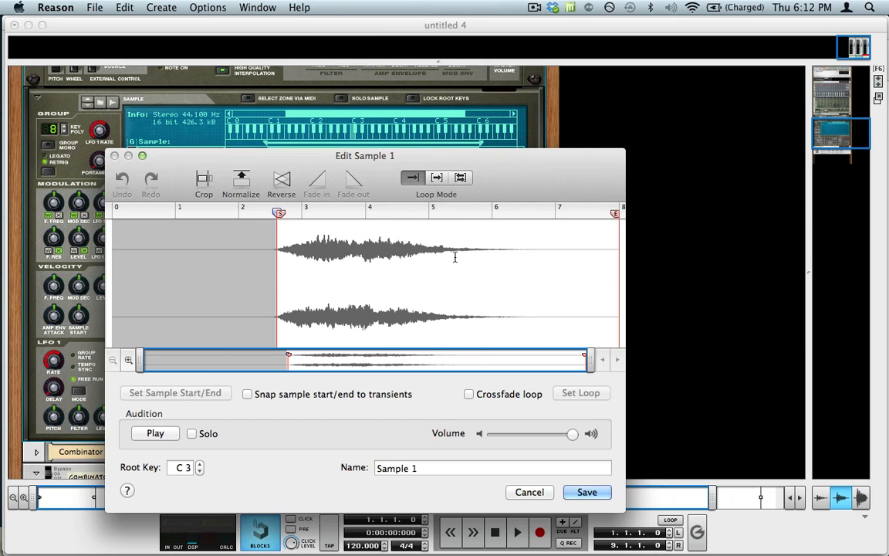
Step: Normalize the choir sample after cropping its leading silence, and trim it further to the range from about 0.6 to 4.9 s
left_click(203, 182)
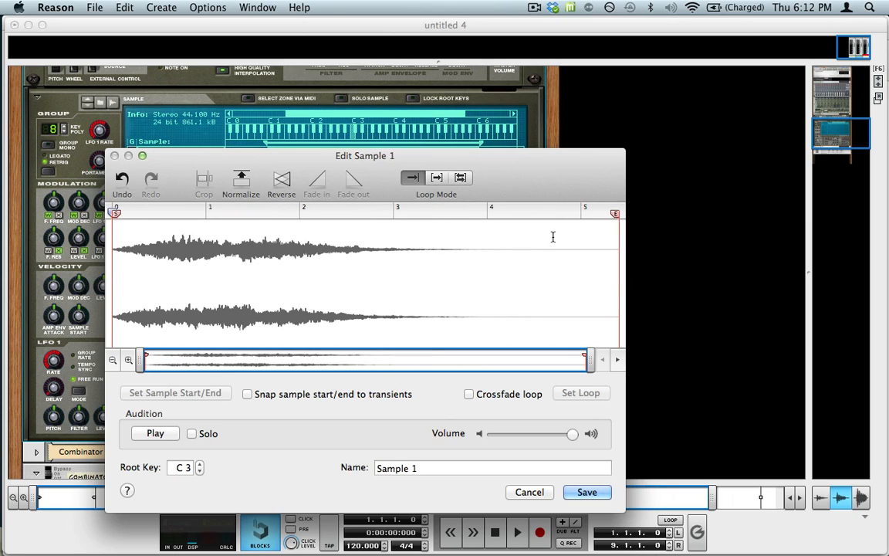
left_click(240, 184)
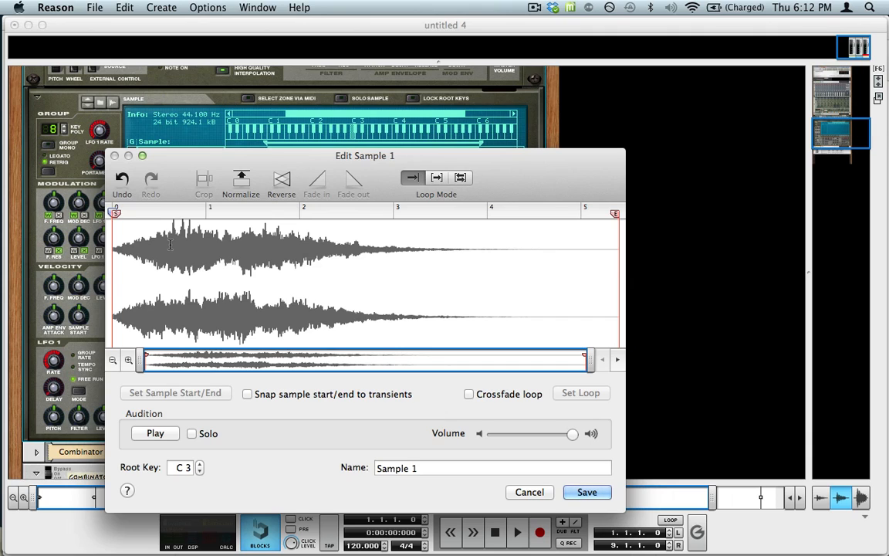
left_click_drag(171, 246, 575, 261)
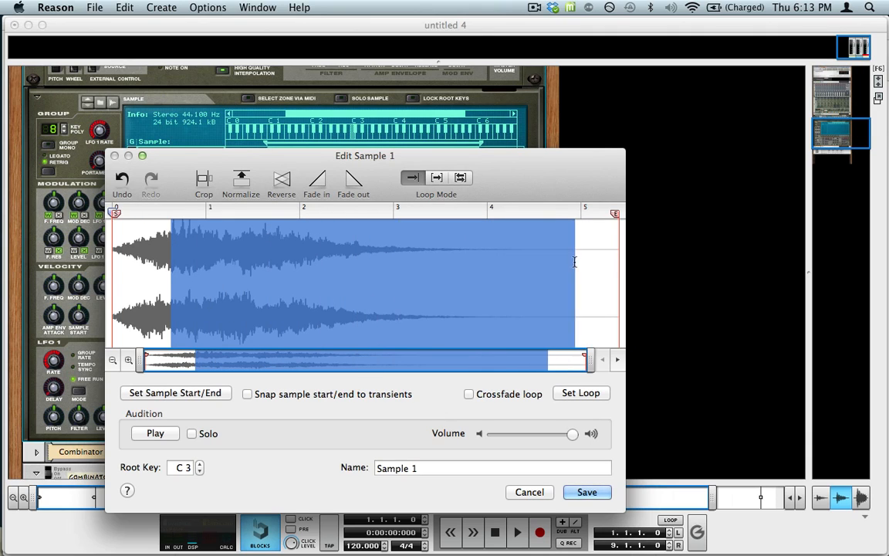
left_click(198, 190)
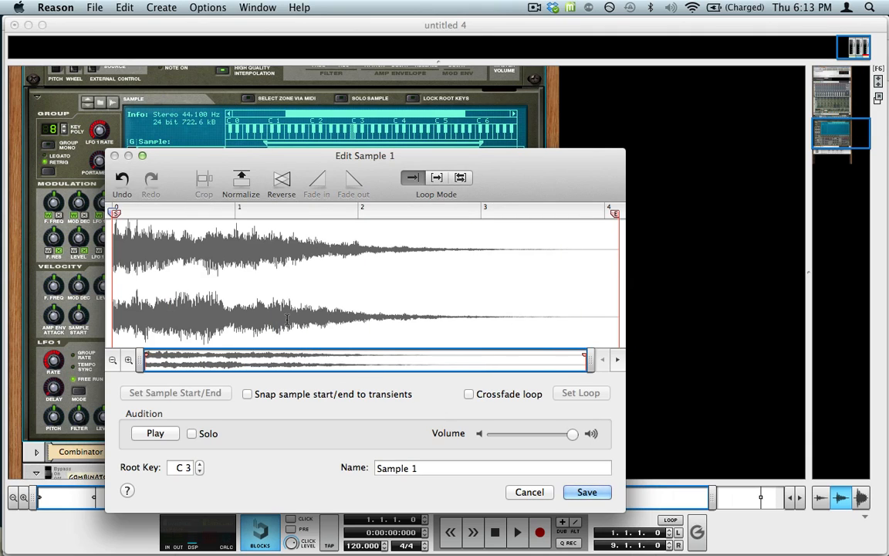
Step: Audition the cropped sample, select its tail from about 2.4 s to the end, and save the edited sample
key("space")
key("space")
left_click_drag(407, 239, 633, 247)
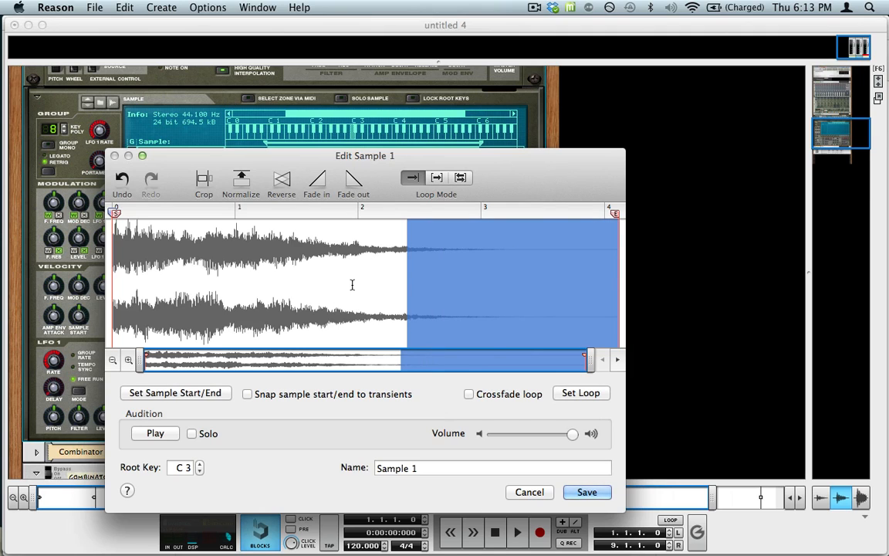
key("Return")
Step: Create a Thor Polysonic Synthesizer below the Lush Choir Combinator and show its programmer
scroll(286, 224, "down", 3)
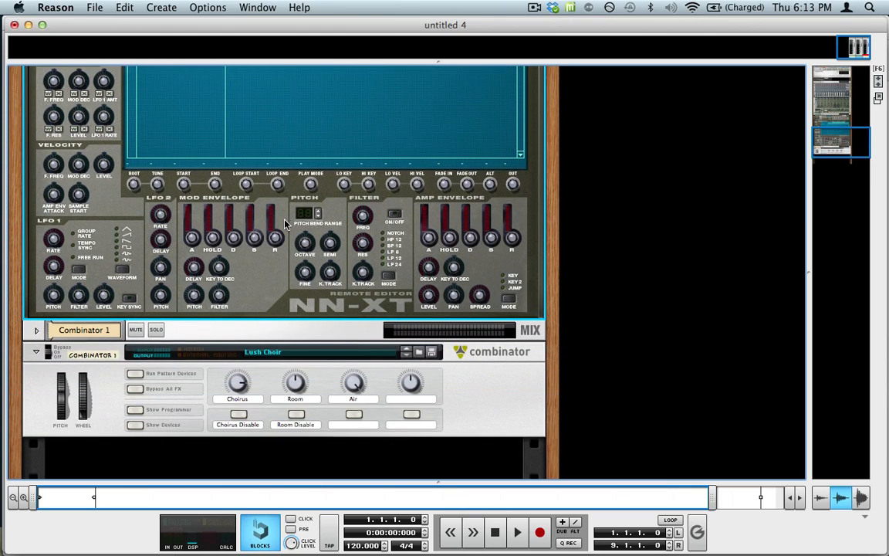
scroll(285, 224, "up", 3)
scroll(288, 226, "down", 3)
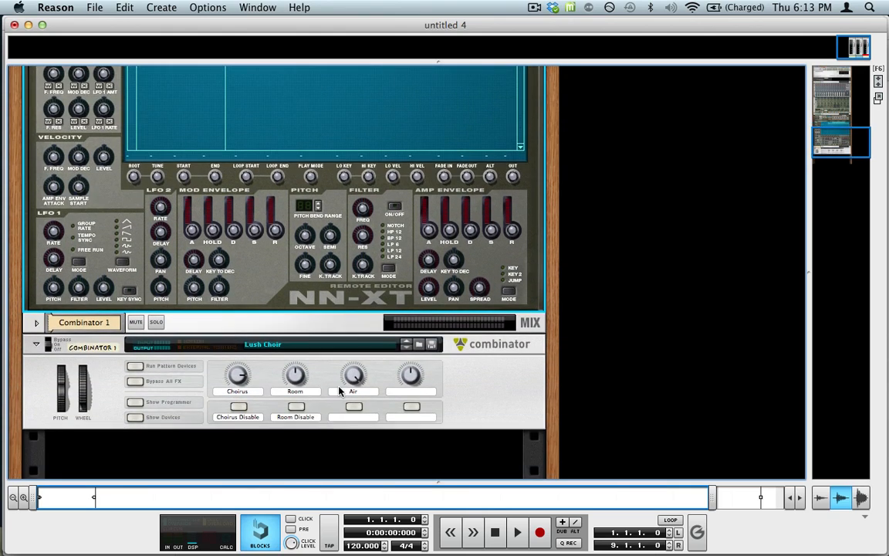
scroll(338, 391, "up", 6)
scroll(303, 327, "down", 4)
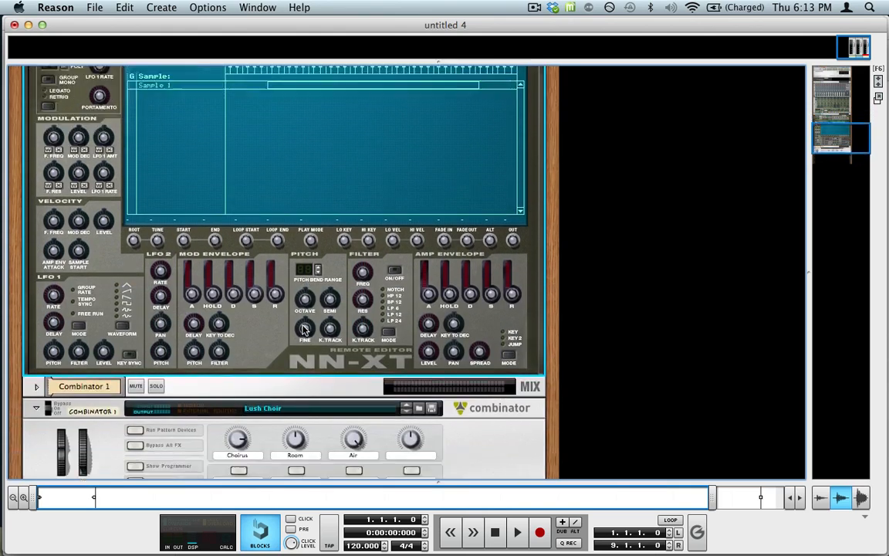
scroll(303, 327, "down", 3)
left_click(476, 367)
left_click(161, 7)
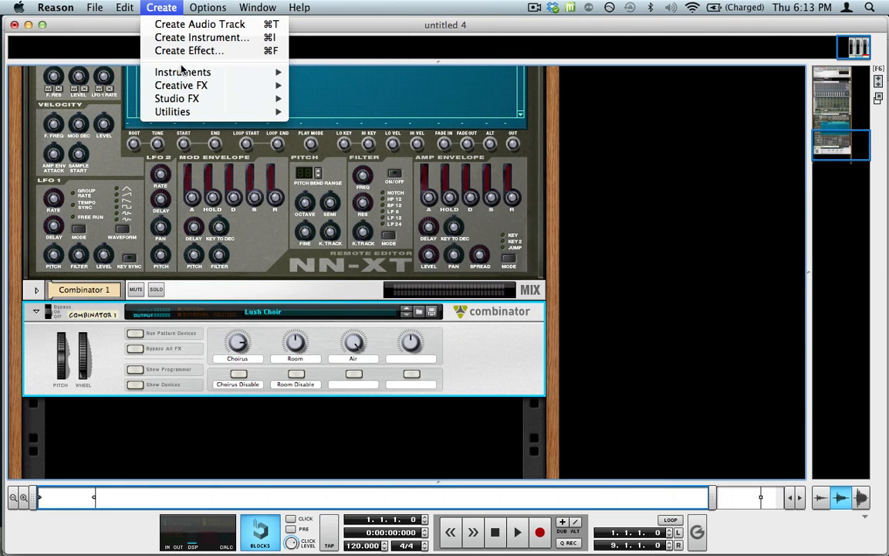
mouse_move(224, 74)
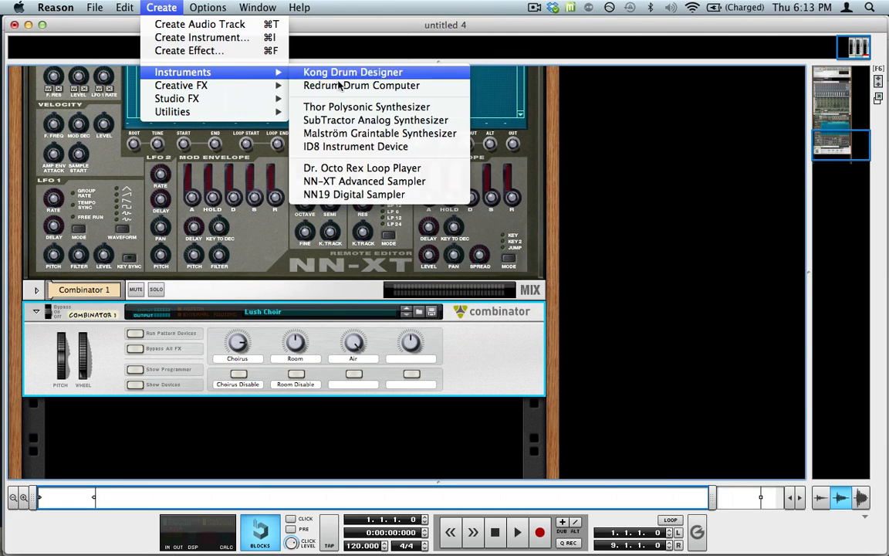
left_click(334, 106)
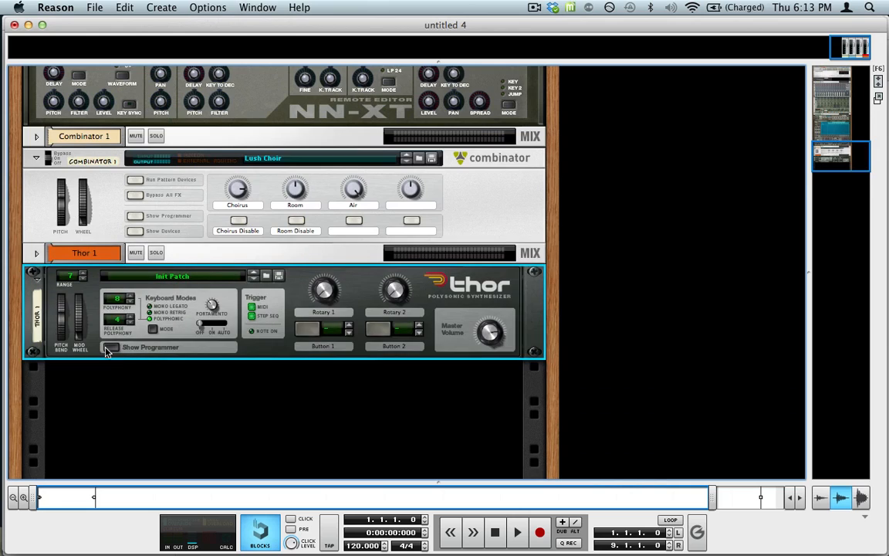
left_click(110, 347)
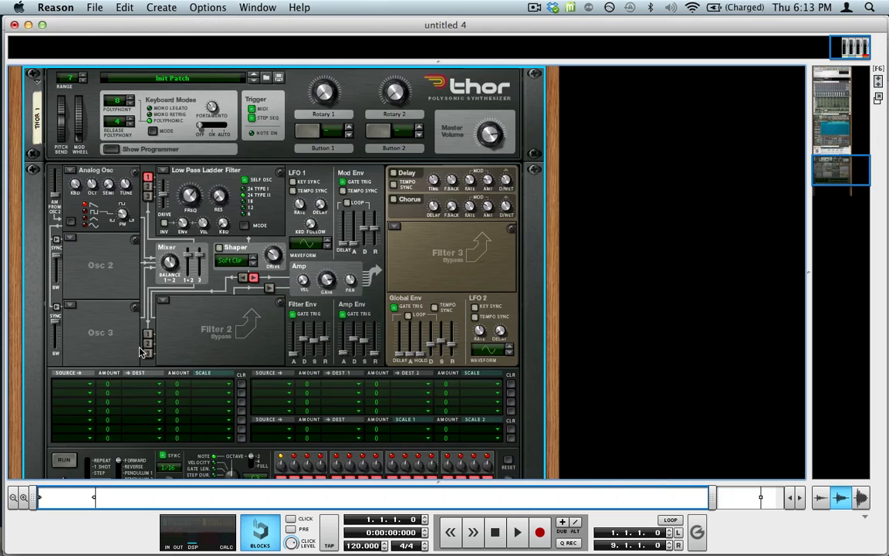
Step: Set all three of Thor's oscillator slots to Multi Oscillator and route oscillators 2 and 3 into Filter 1
left_click(71, 176)
left_click(74, 219)
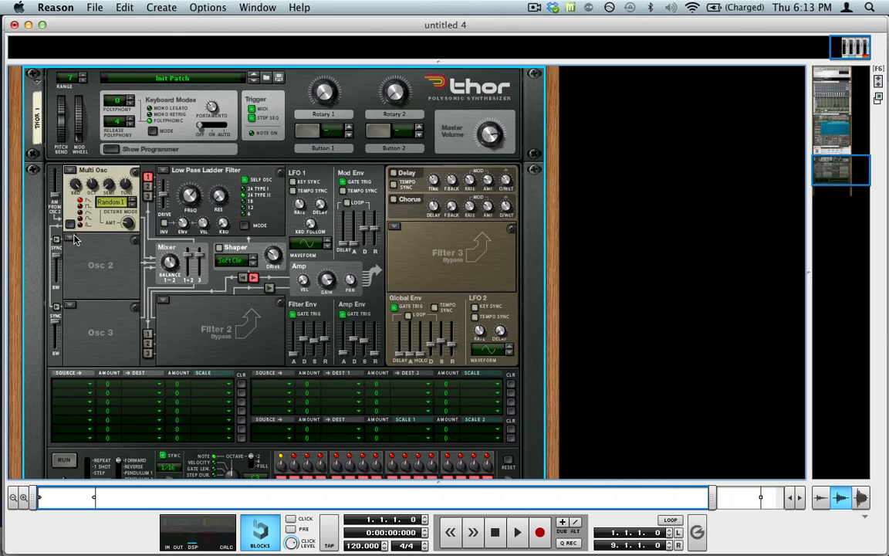
left_click(69, 238)
left_click(108, 213)
left_click(69, 305)
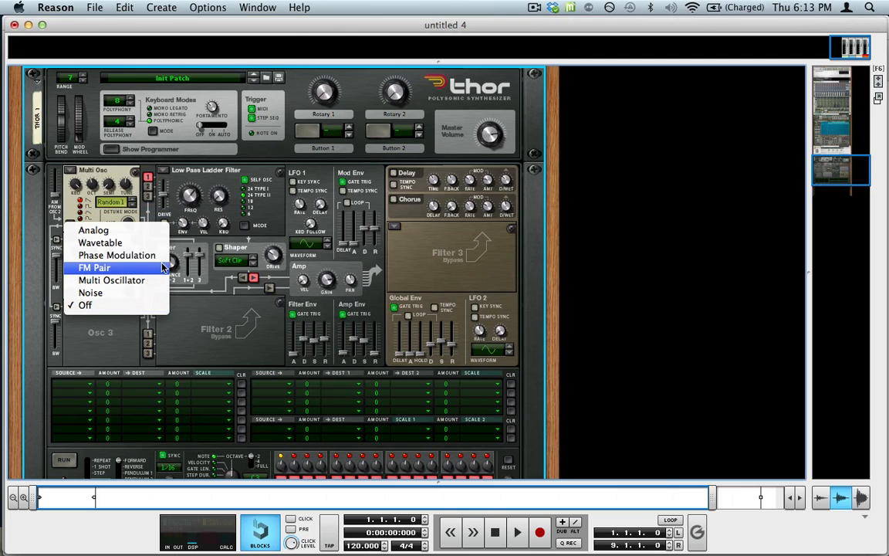
left_click(120, 281)
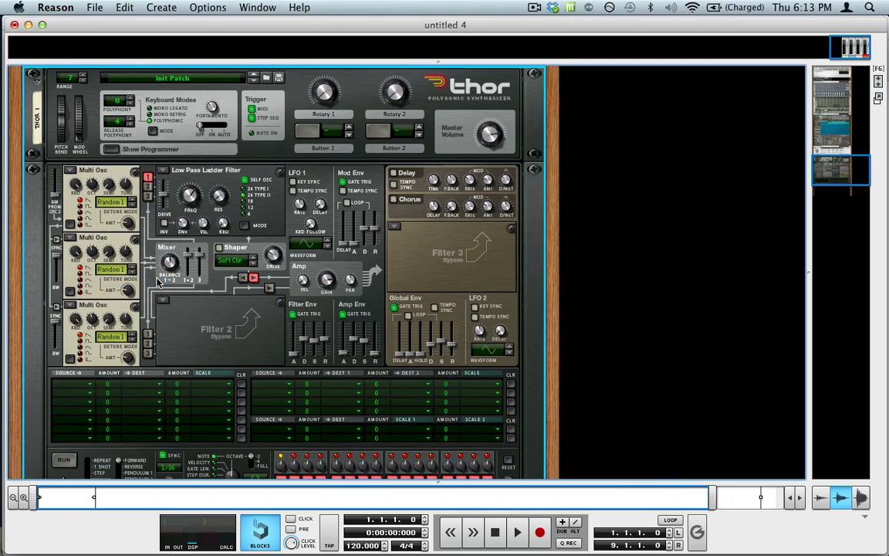
left_click(147, 187)
left_click(147, 196)
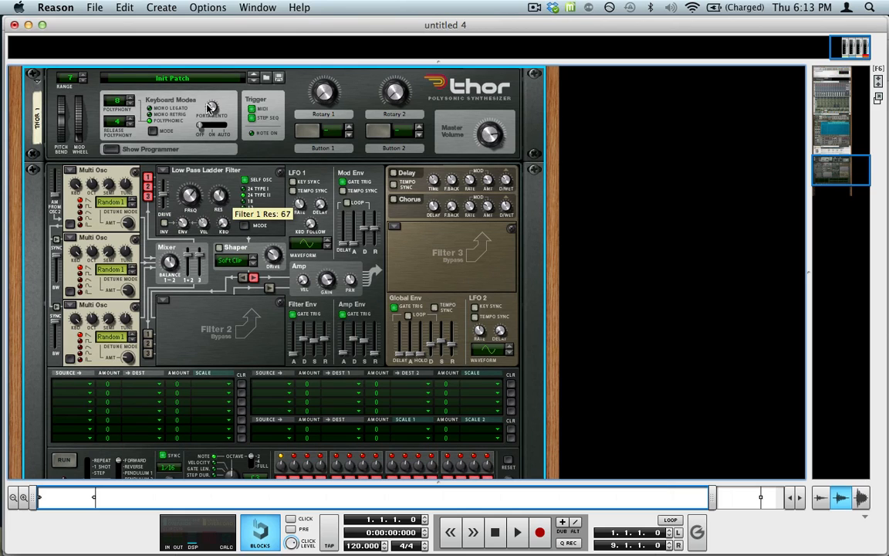
Step: Raise Filter 1's envelope amount and bring the Filter Env decay, sustain and release sliders to maximum
left_click_drag(182, 222, 175, 67)
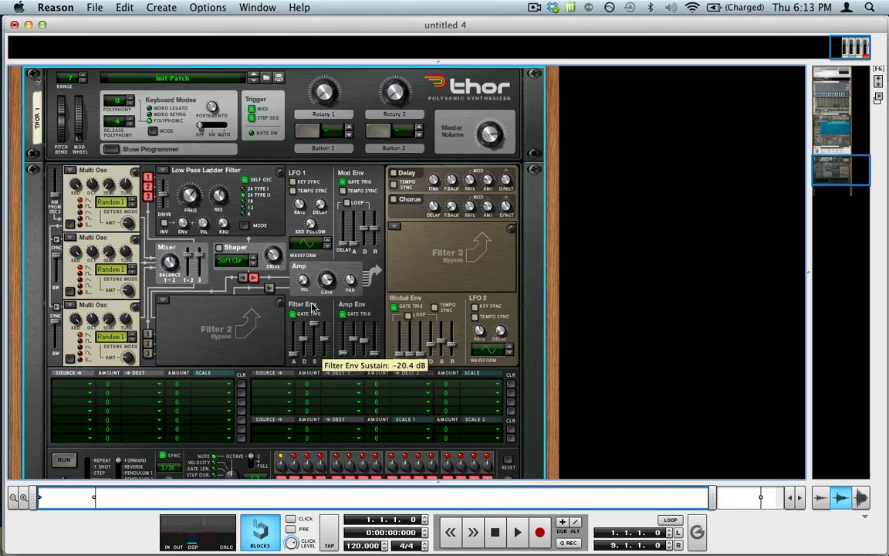
left_click_drag(303, 338, 302, 291)
left_click_drag(324, 338, 325, 291)
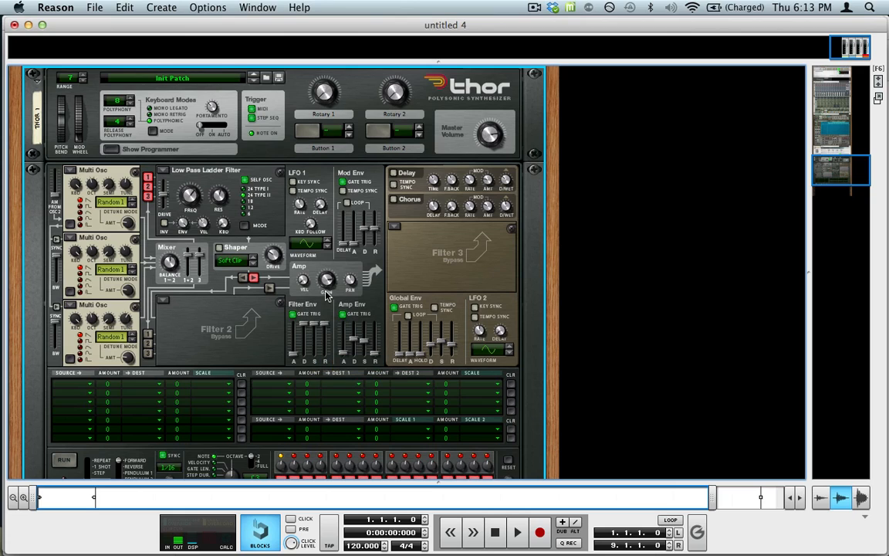
Step: Turn on the Chorus and Delay effects in Thor's programmer
left_click(394, 199)
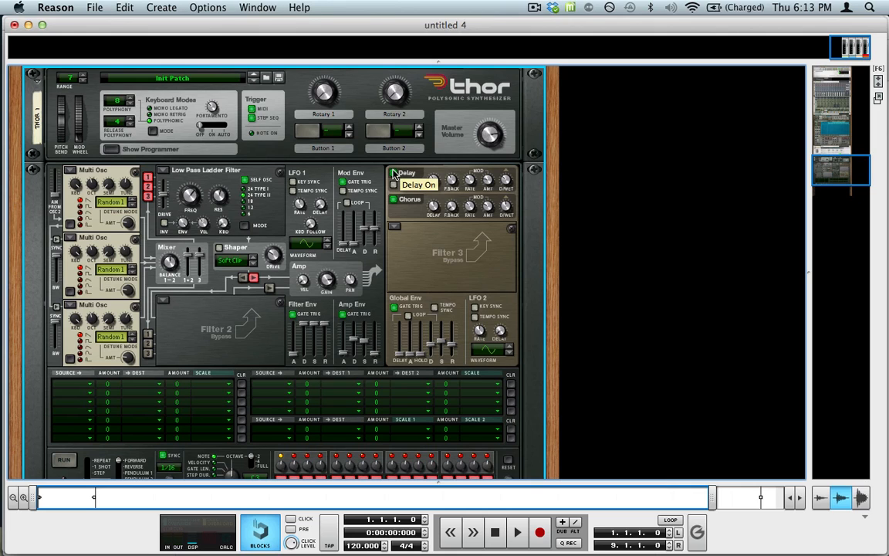
left_click(393, 173)
scroll(305, 212, "up", 5)
scroll(293, 234, "down", 3)
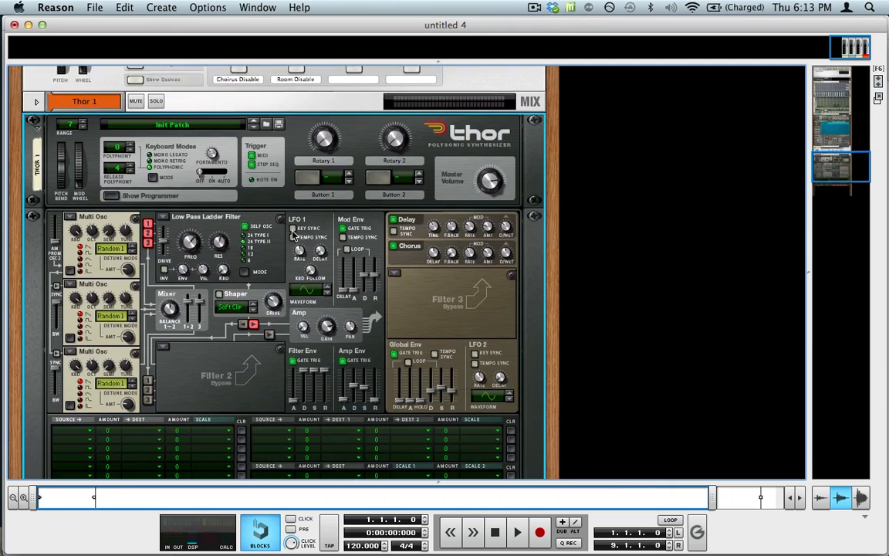
scroll(293, 234, "down", 3)
scroll(293, 235, "down", 1)
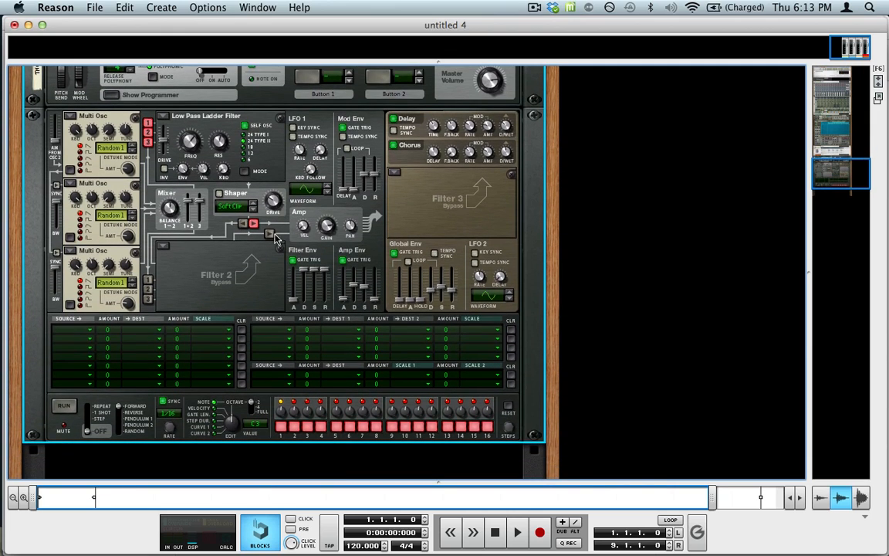
Step: Route Thor's shaper into a Low Pass Ladder Filter in the Filter 2 slot and set the Osc 1 and 2 level to -2.1 dB
scroll(259, 236, "up", 1)
left_click(243, 244)
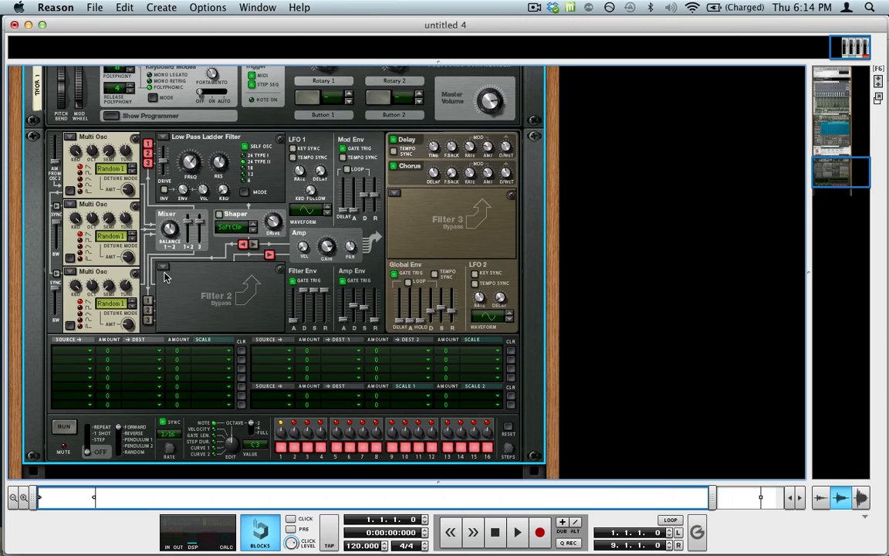
left_click(163, 266)
left_click(204, 222)
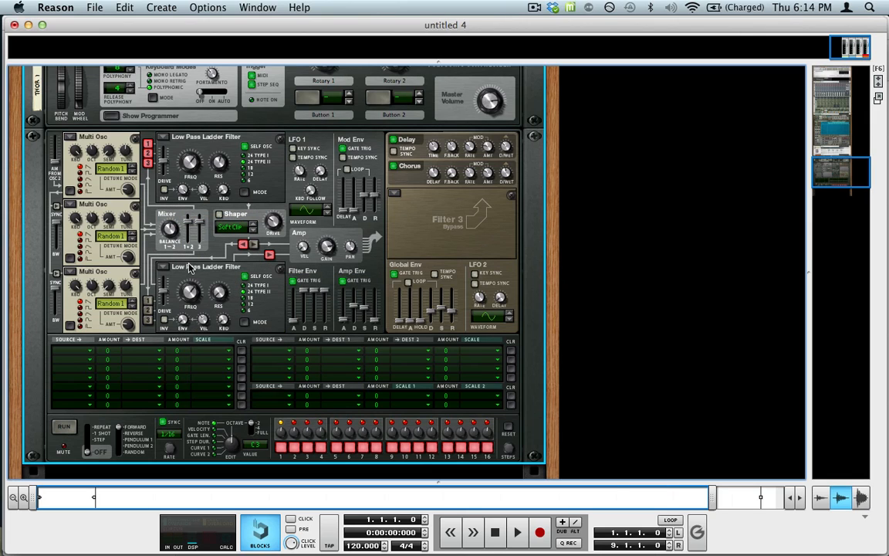
left_click_drag(194, 218, 194, 213)
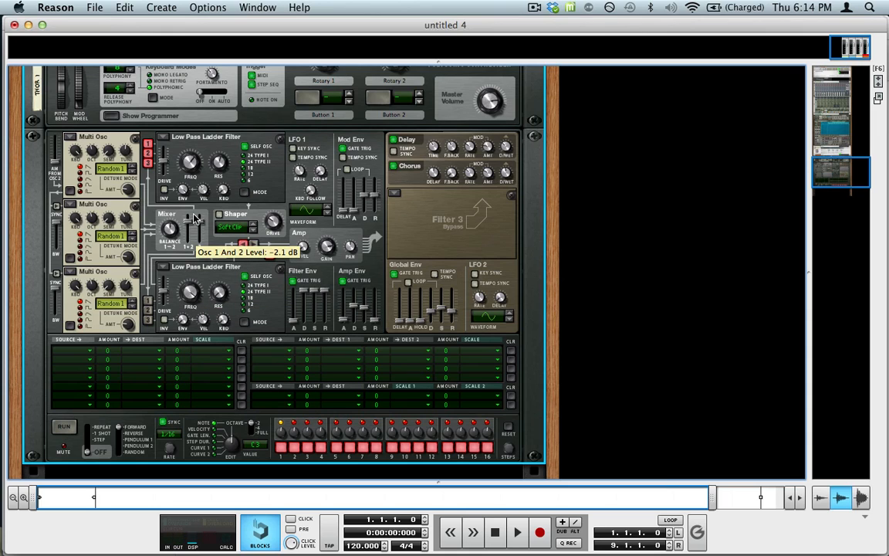
Step: Record Thor's sound into the NN-XT as a second sample
scroll(190, 297, "up", 5)
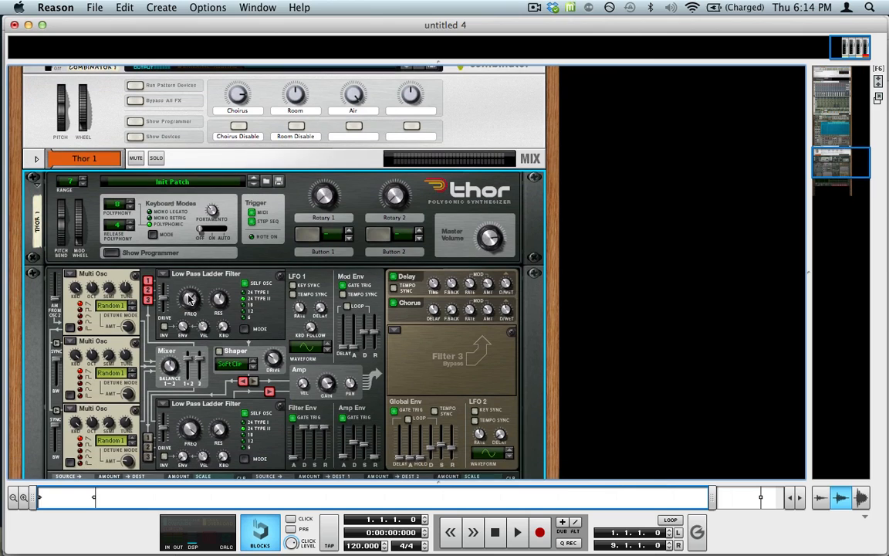
scroll(117, 257, "up", 12)
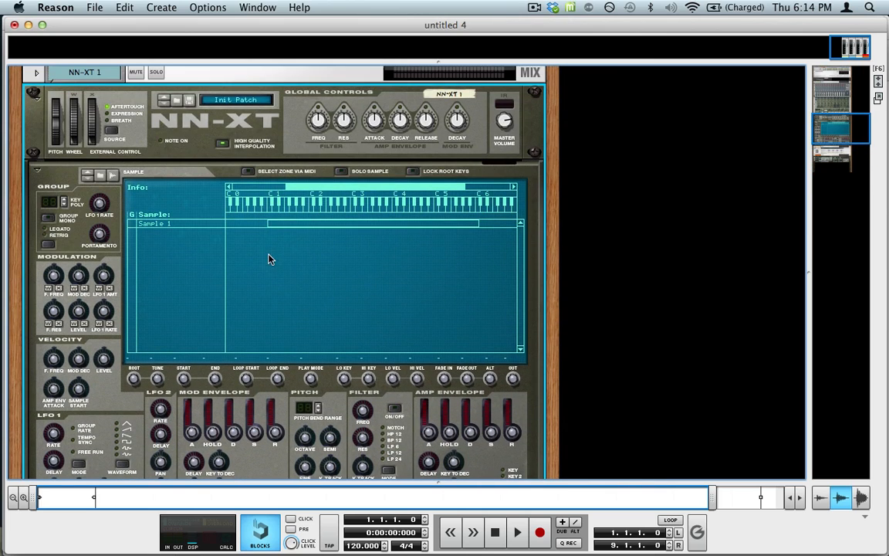
left_click(114, 177)
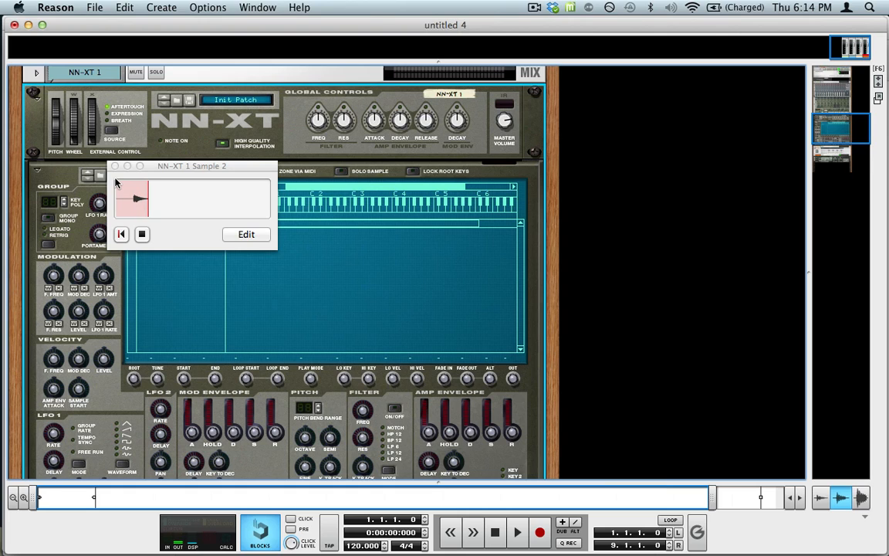
Step: Crop and normalize Sample 2 in the sample editor, select its tail from about 2.8 seconds onward, and save it
left_click(247, 235)
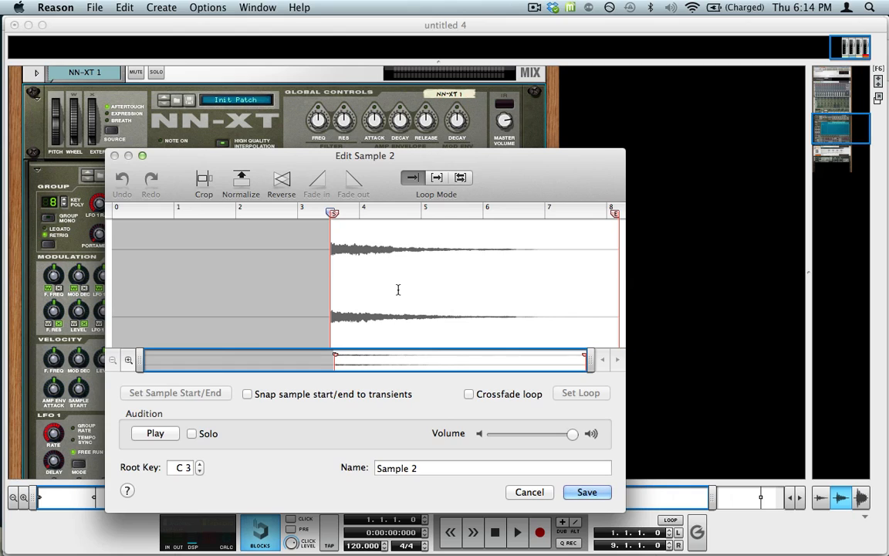
left_click(200, 179)
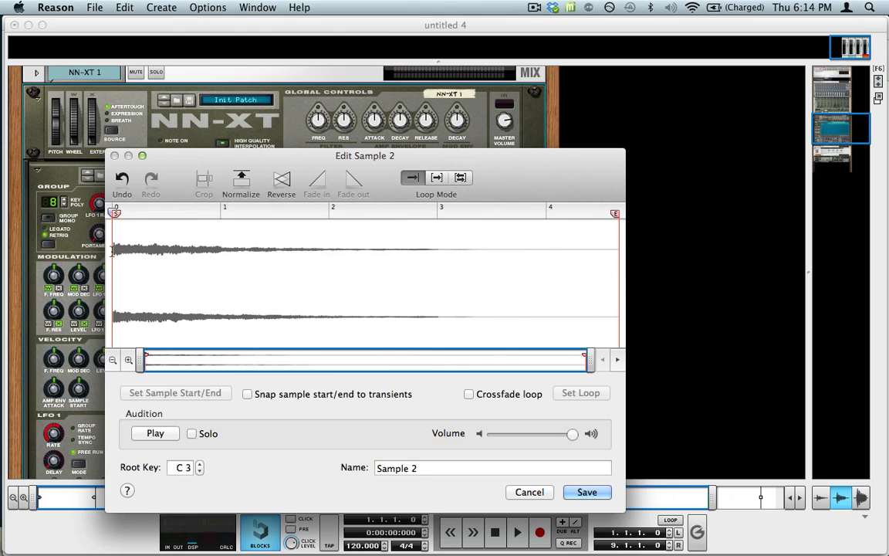
left_click(235, 182)
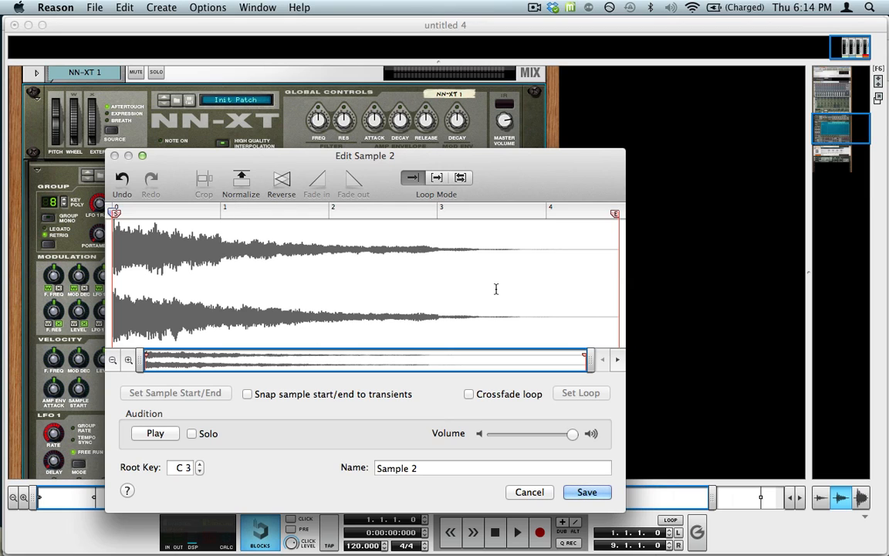
left_click_drag(417, 286, 768, 321)
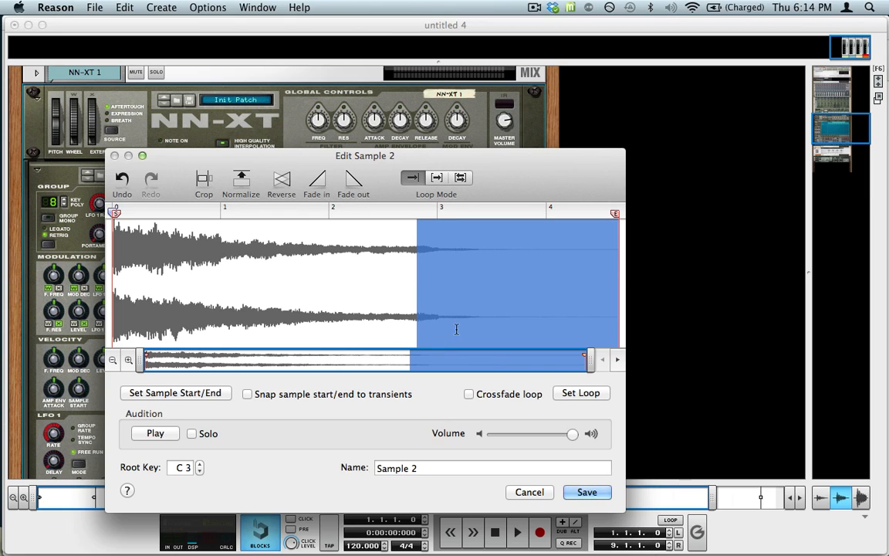
key("Return")
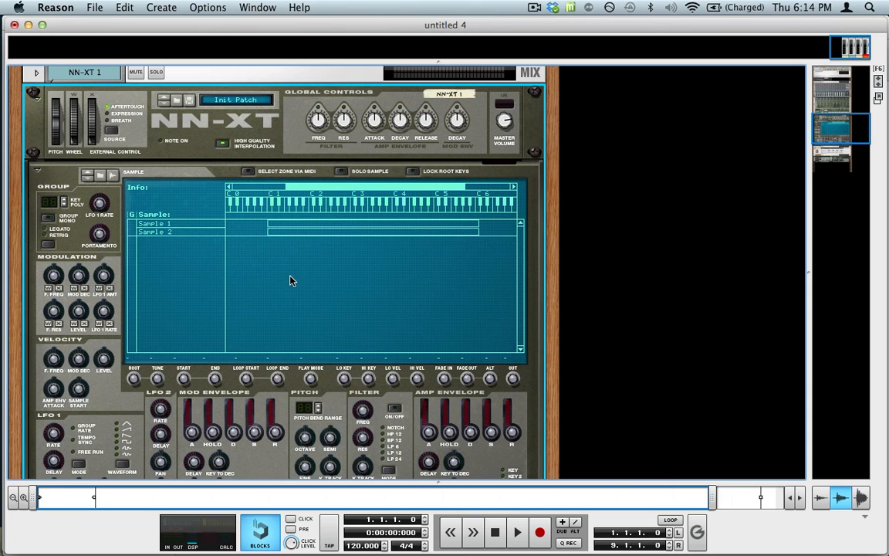
Step: Make the NN-XT 1 track the active keyboard input in the sequencer and return to its device in the rack
key("F6")
key("F6")
key("F7")
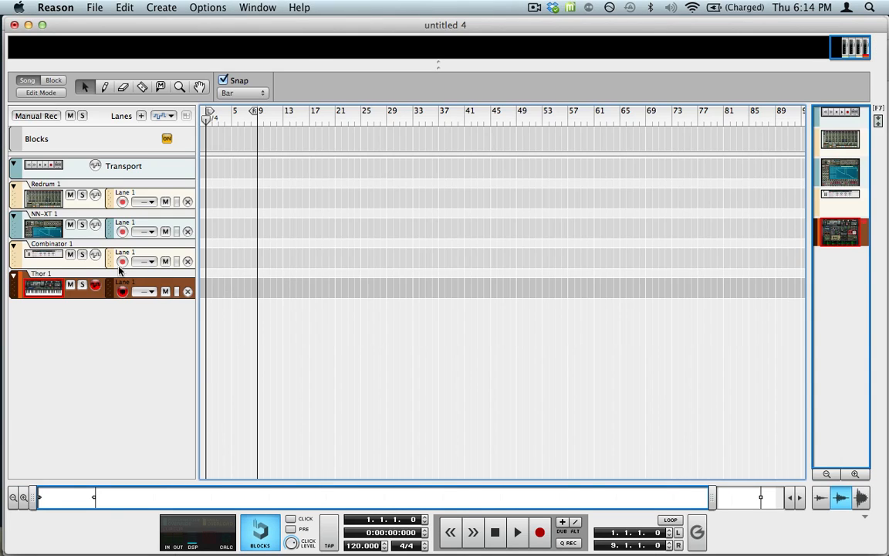
left_click(62, 216)
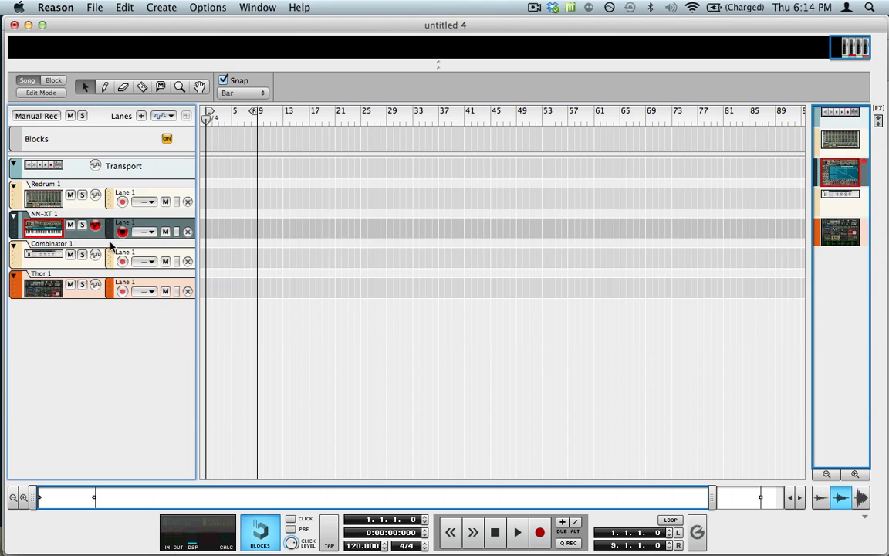
double_click(55, 225)
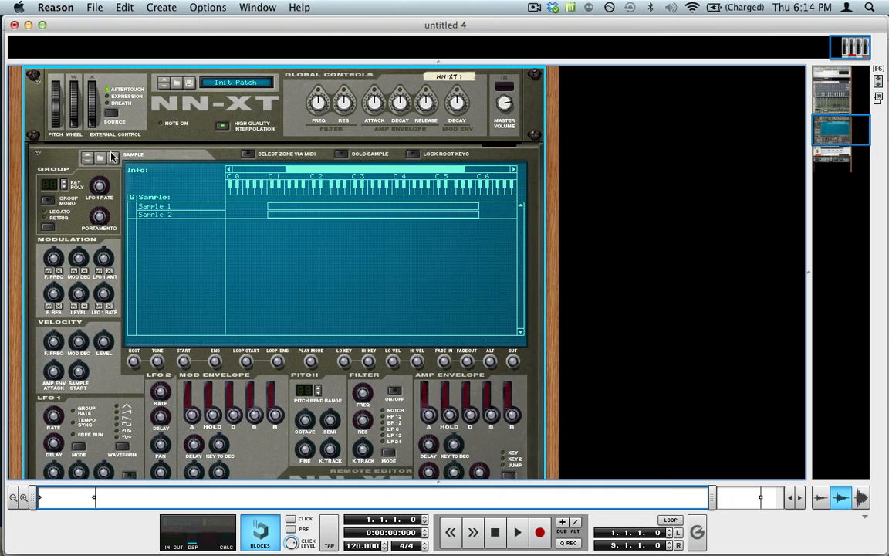
Step: Select the Sample 2 zone in the NN-XT editor and set its root key to C 2
left_click(199, 206)
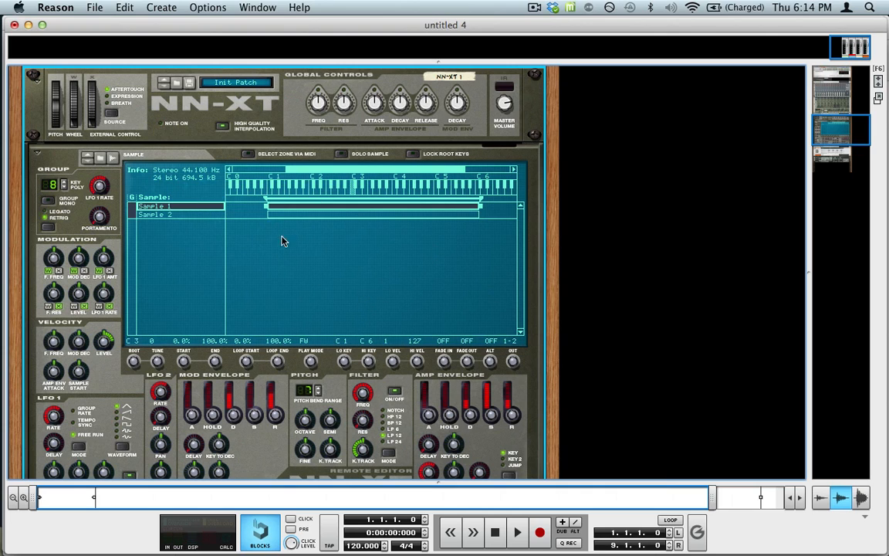
left_click(299, 216)
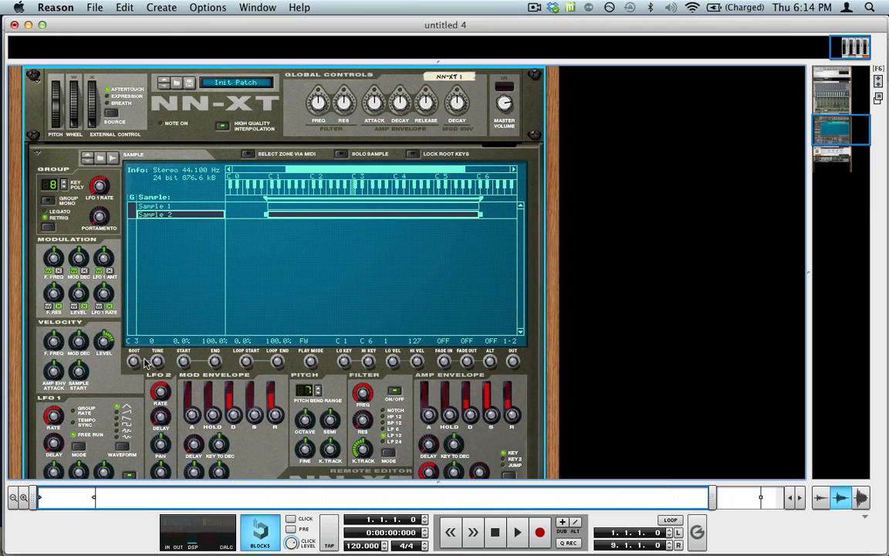
key("Up")
left_click(187, 214)
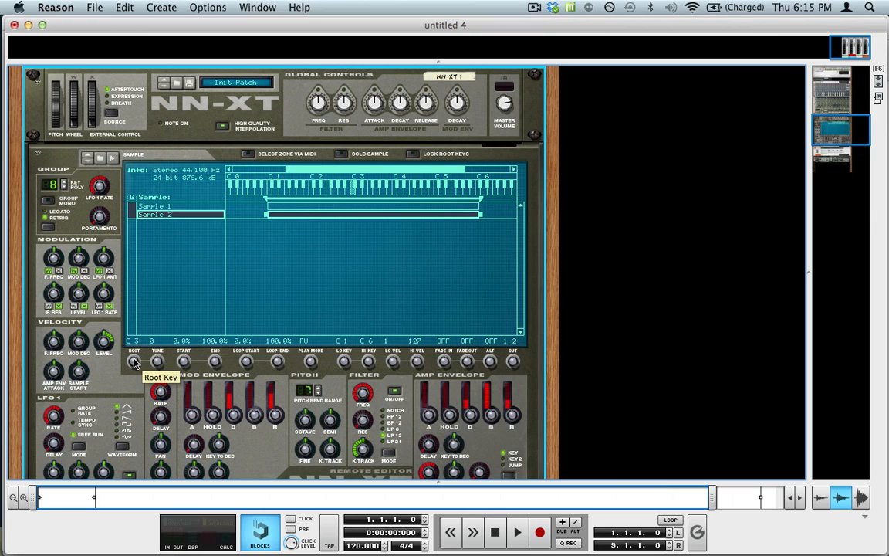
left_click_drag(132, 361, 139, 457)
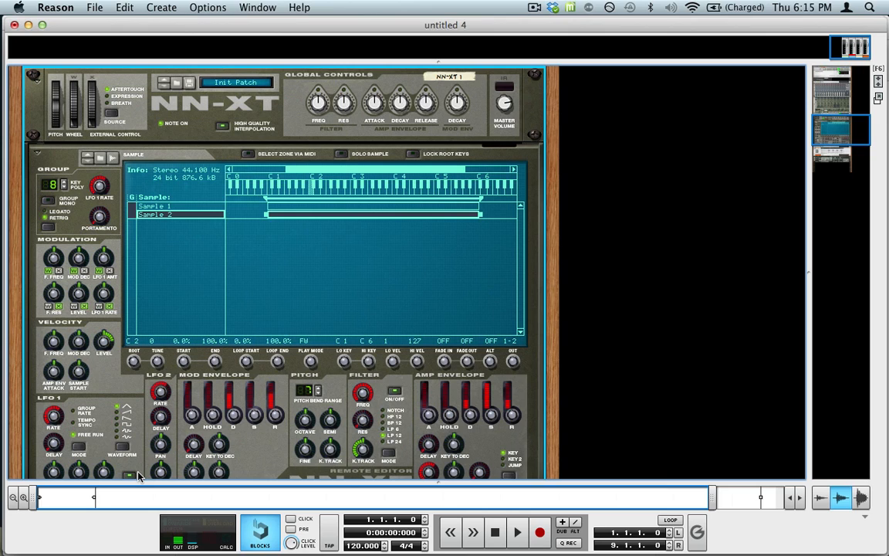
Step: Fold the NN-XT remote editor and create a Scream 4 Distortion directly below the sampler
scroll(161, 368, "down", 3)
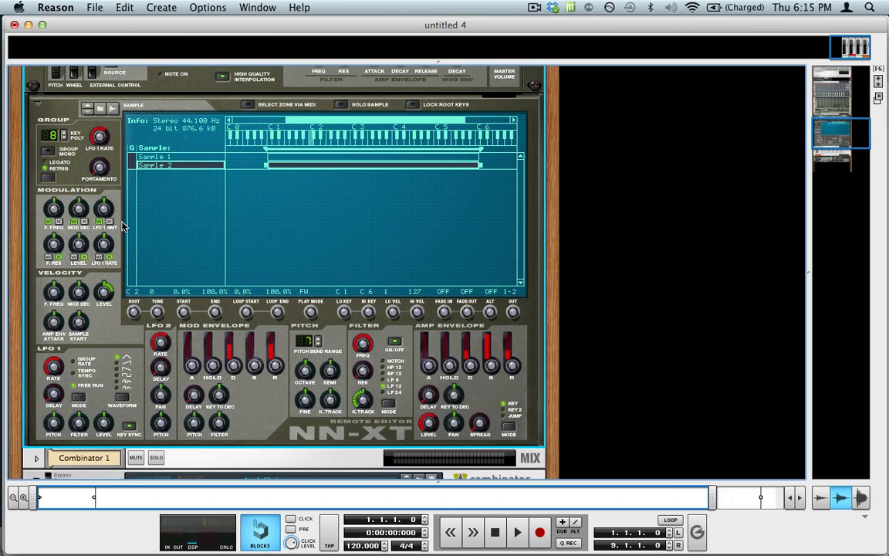
left_click(40, 109)
scroll(162, 216, "up", 7)
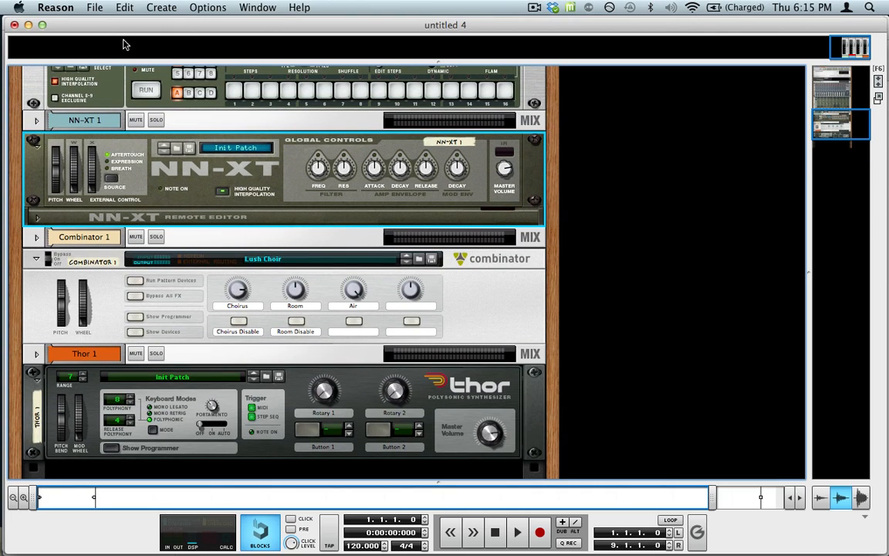
left_click(148, 7)
mouse_move(173, 85)
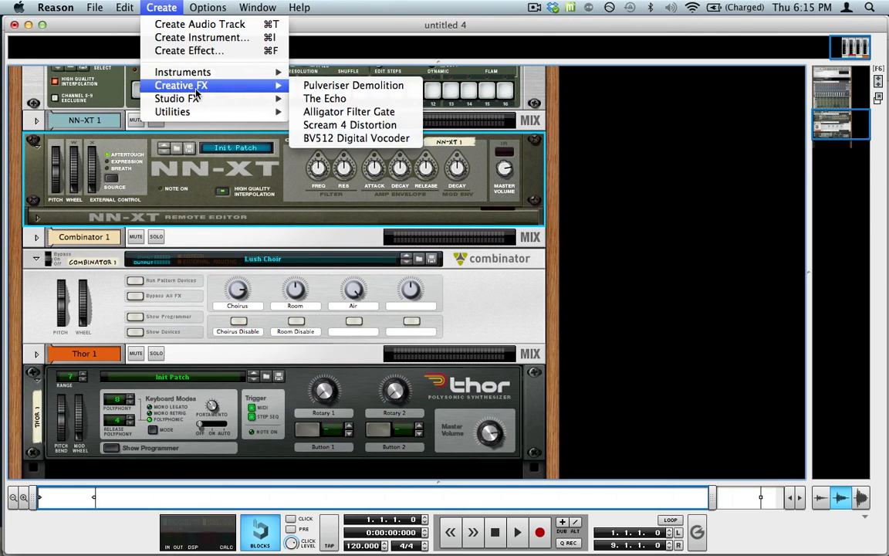
left_click(340, 124)
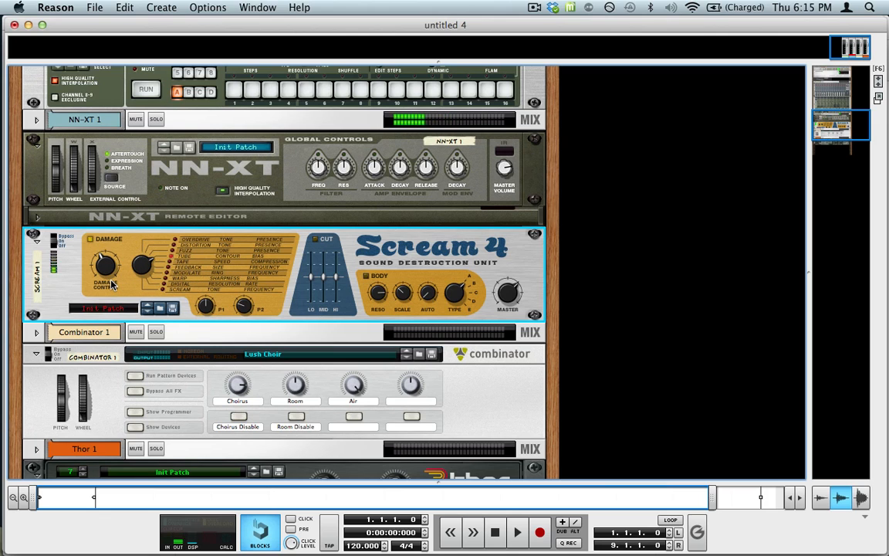
Step: Create an RV7000 Advanced Reverb below the Scream 4 and lower its Dry-Wet mix
left_click(124, 7)
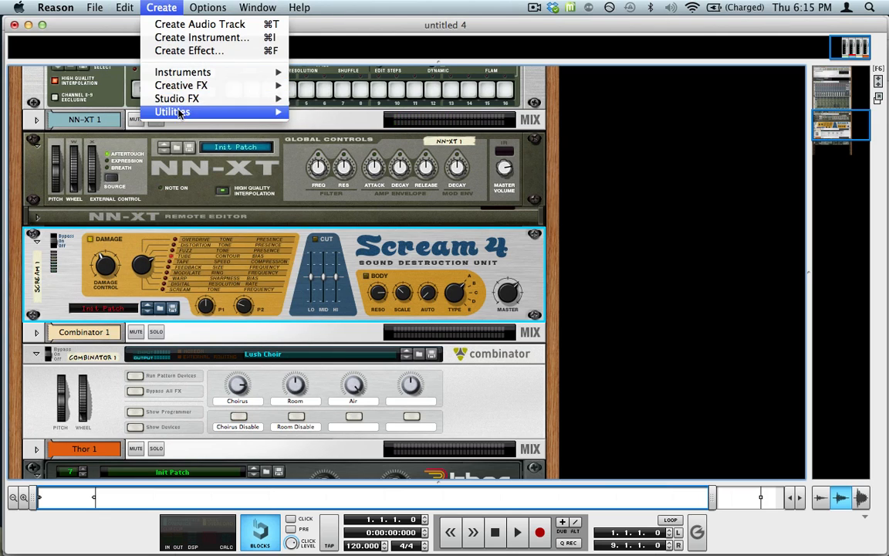
mouse_move(263, 98)
left_click(344, 94)
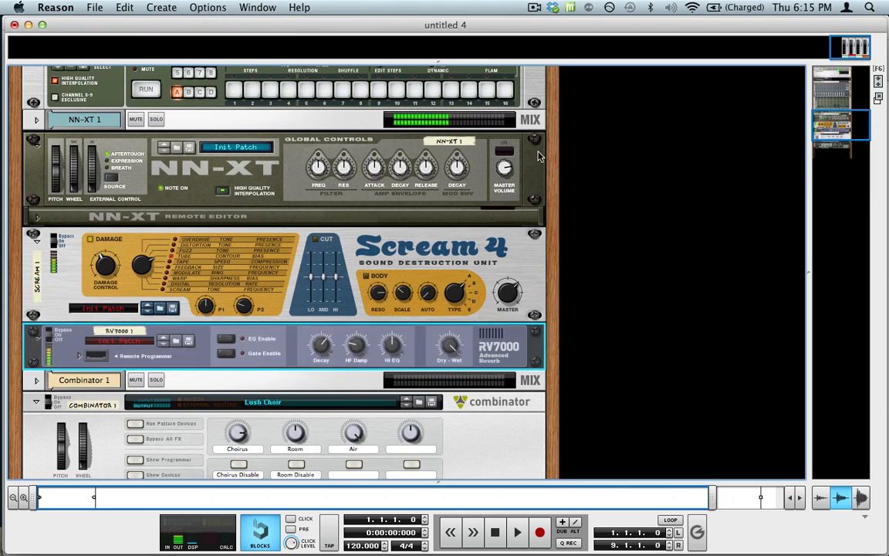
left_click_drag(464, 450, 469, 498)
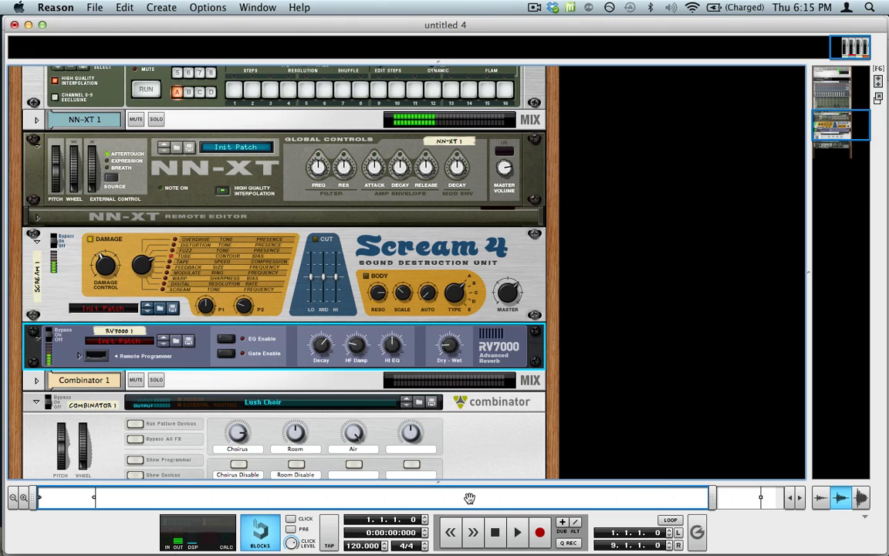
Step: Examine the sequencer tracks and the rack devices, from Redrum and the NN-XT effects chain down to the Combinator and Thor
key("F7")
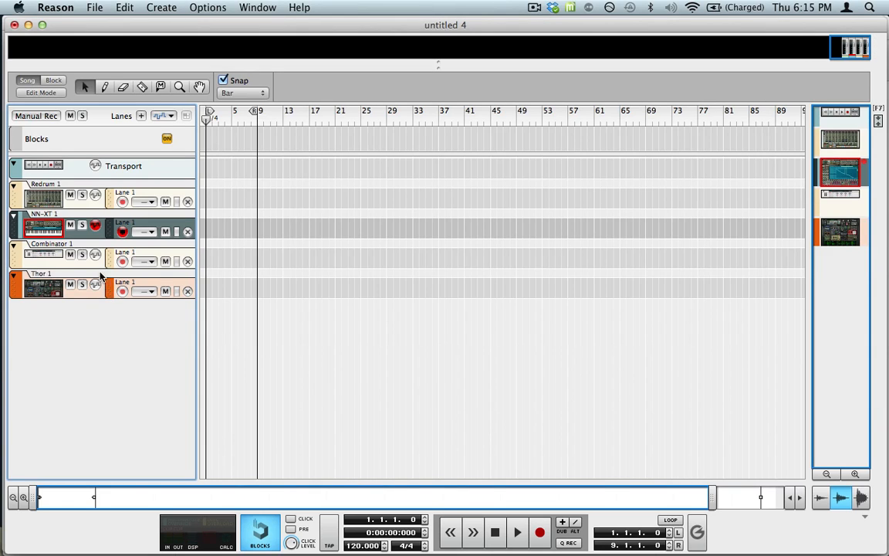
key("F6")
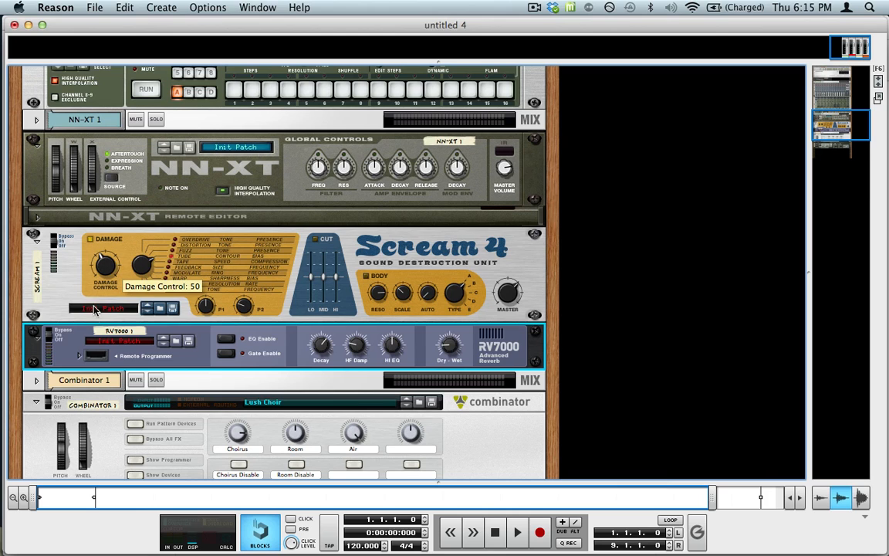
scroll(301, 428, "down", 5)
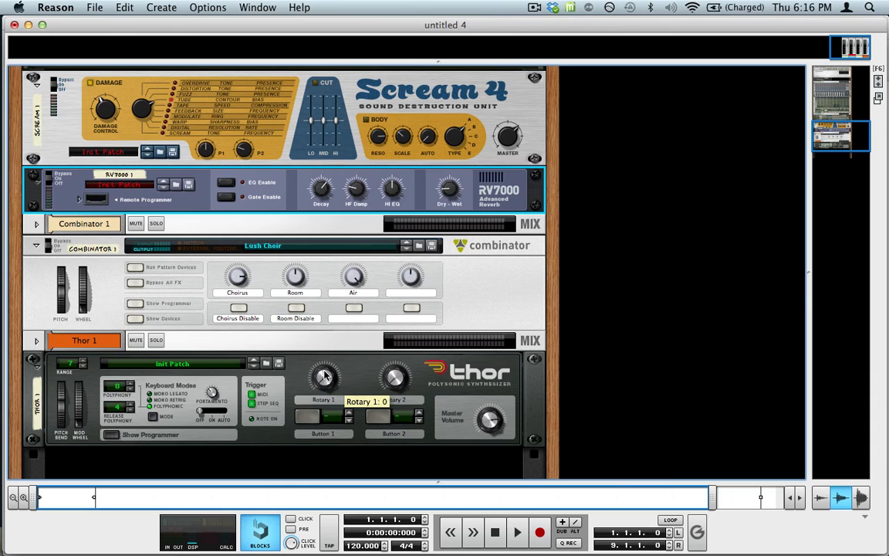
scroll(324, 376, "up", 6)
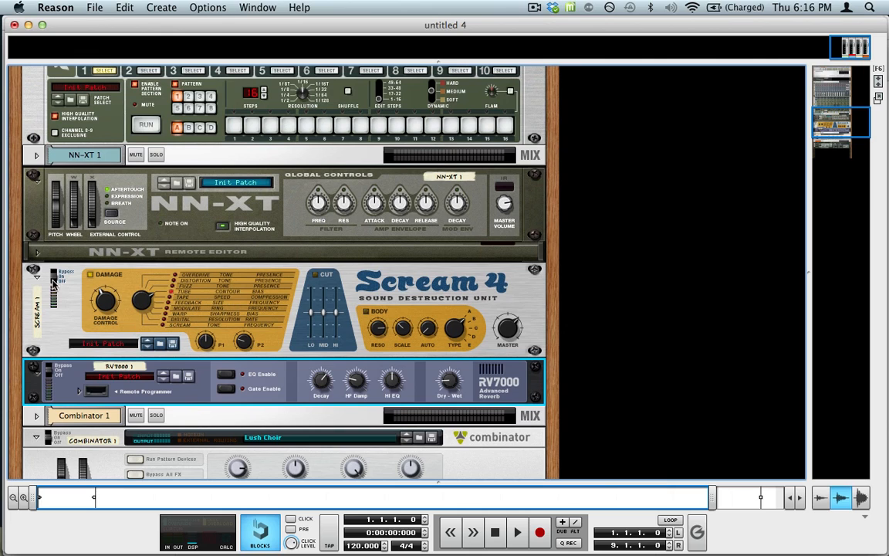
scroll(65, 281, "down", 2)
scroll(201, 394, "down", 3)
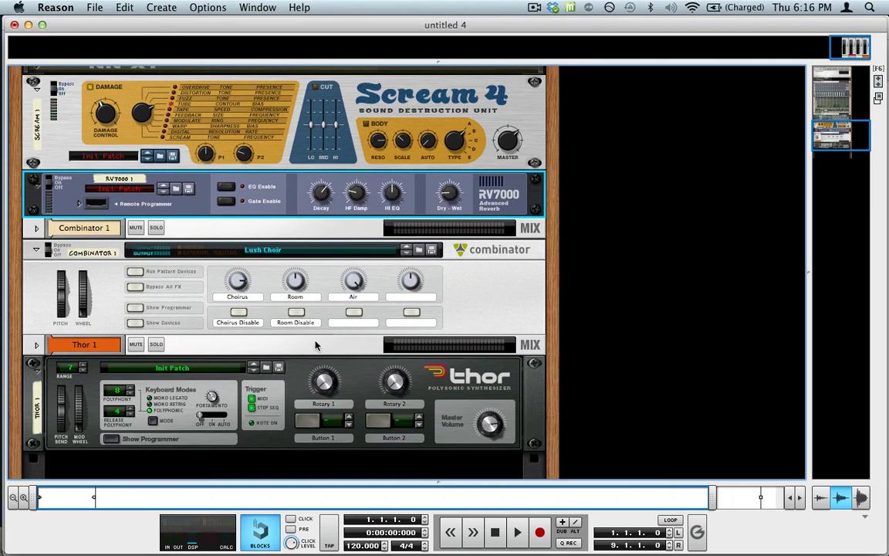
scroll(335, 468, "up", 4)
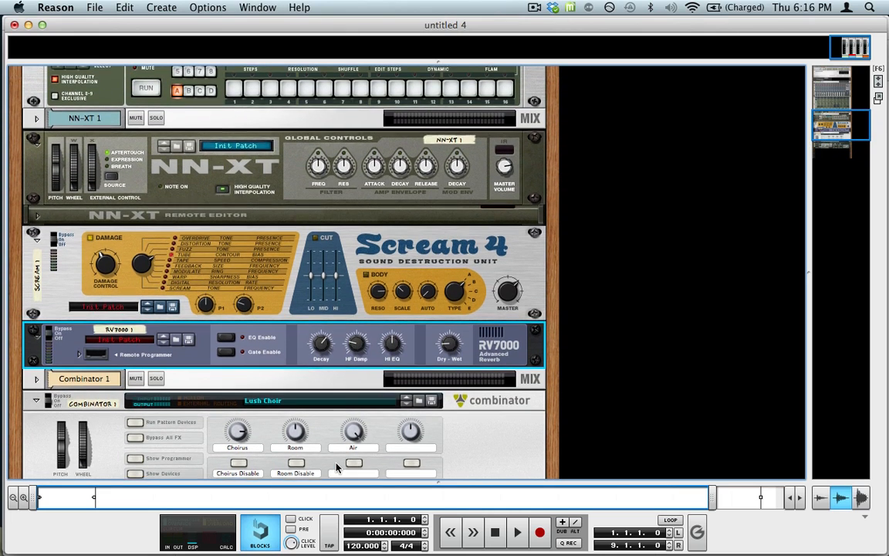
scroll(214, 401, "up", 4)
scroll(214, 400, "down", 6)
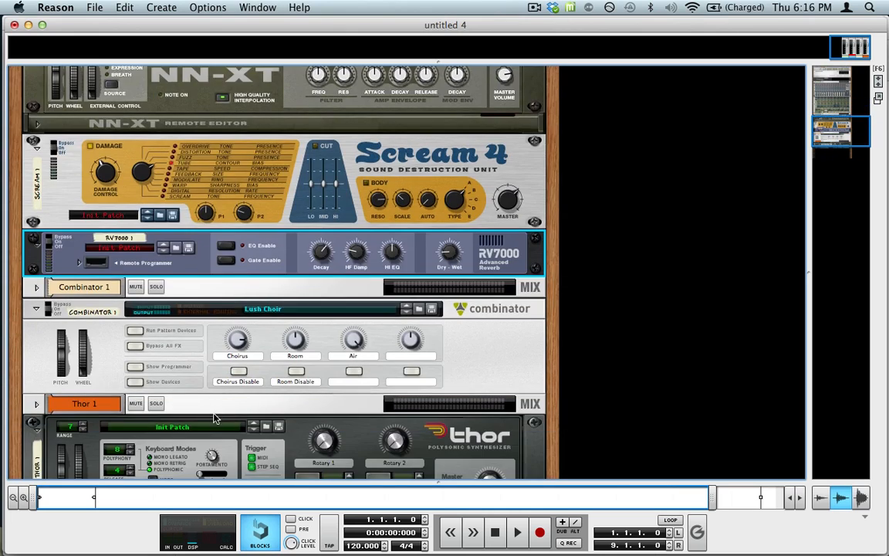
scroll(214, 417, "down", 3)
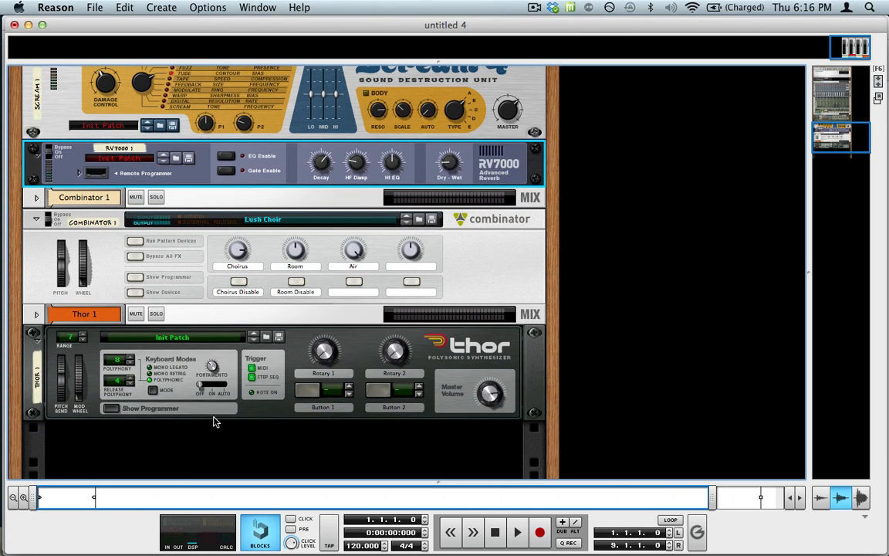
scroll(214, 421, "up", 6)
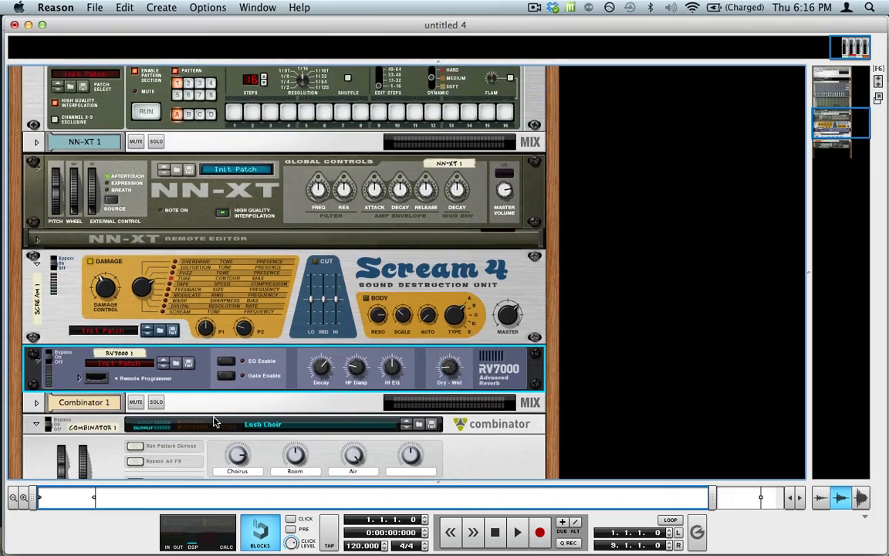
scroll(215, 422, "up", 8)
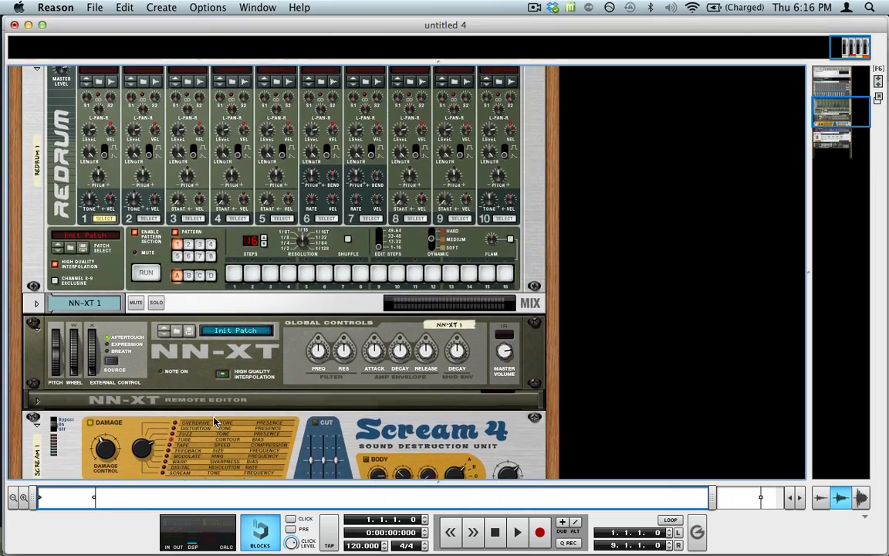
scroll(214, 422, "up", 6)
scroll(215, 421, "down", 12)
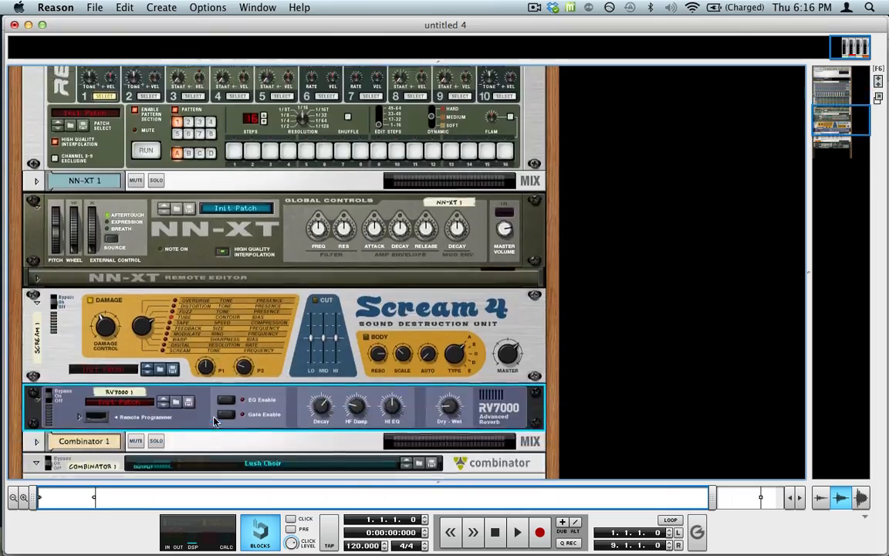
scroll(214, 421, "up", 9)
scroll(214, 421, "up", 4)
scroll(215, 422, "down", 6)
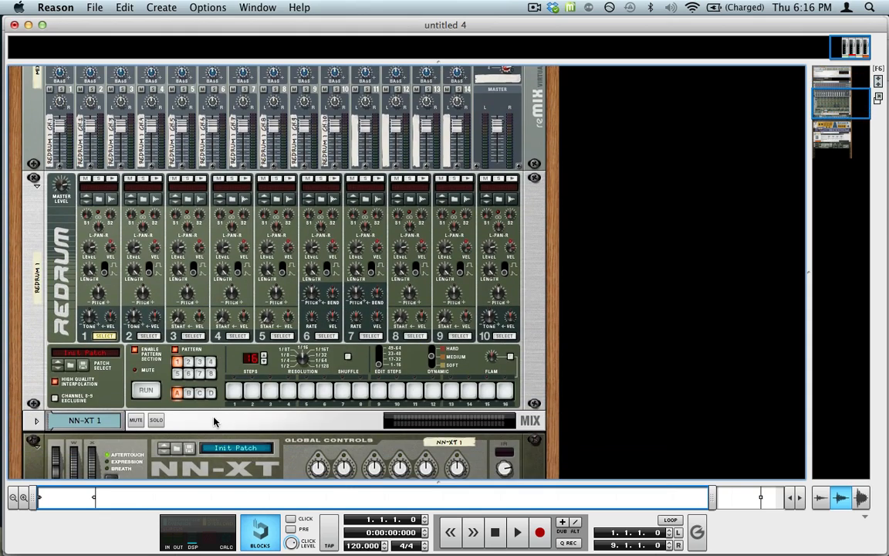
Step: Switch to the untitled 3 song and select the NN-XT 1, NN-XT 1 copy and NN-XT 1 copy 2 tracks in turn to audition each sampler
key("super+grave")
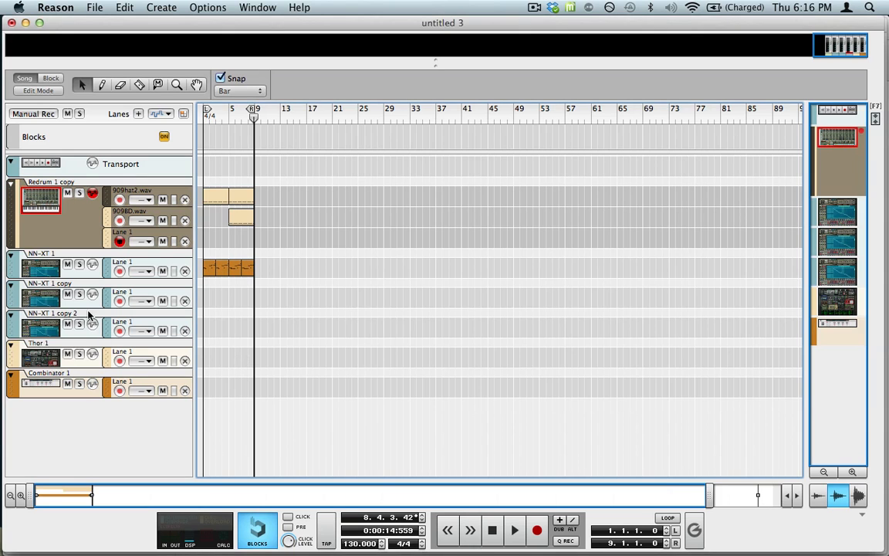
left_click(65, 283)
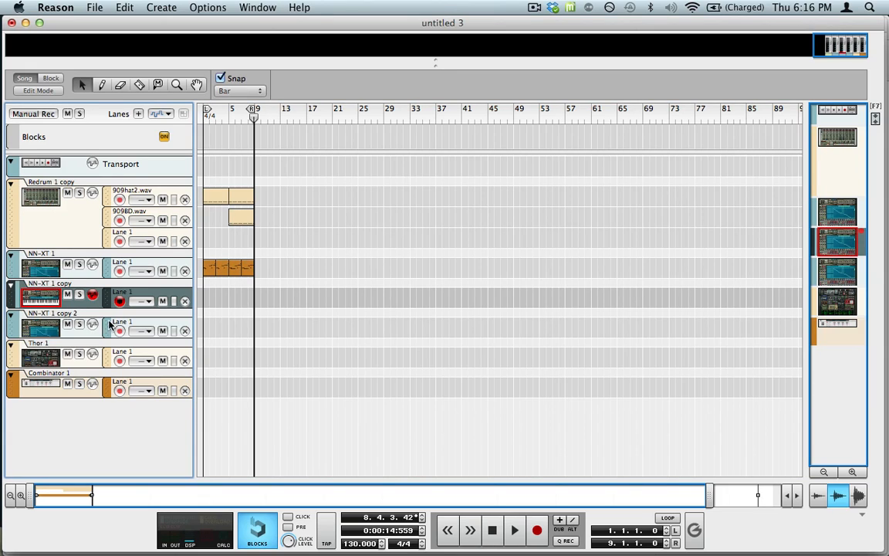
left_click(69, 275)
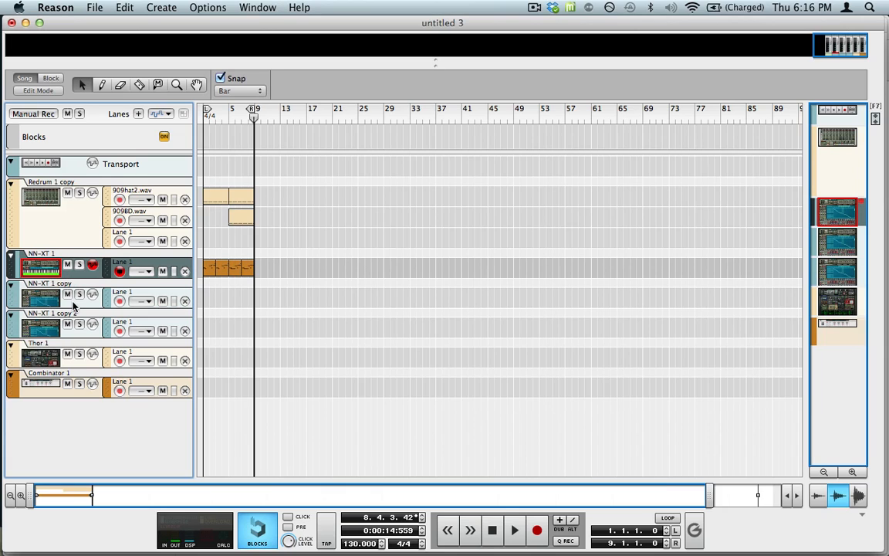
left_click(75, 307)
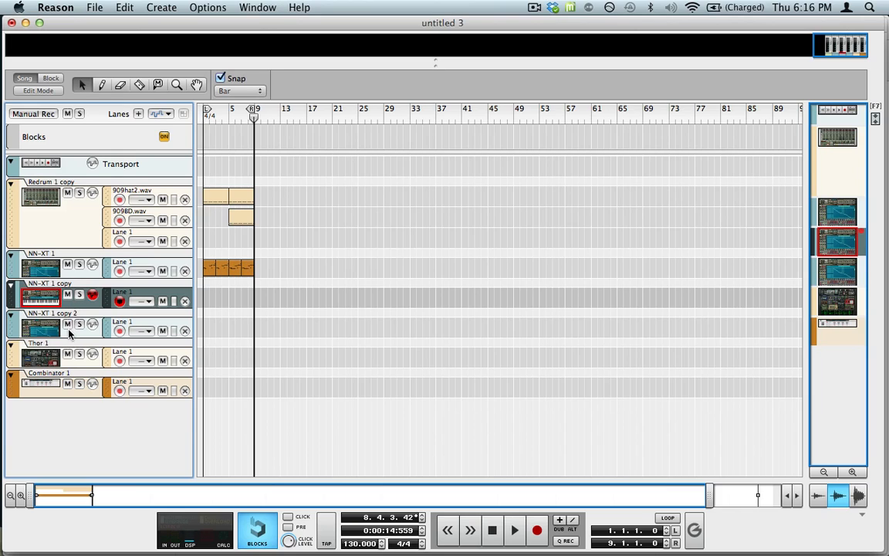
left_click(69, 334)
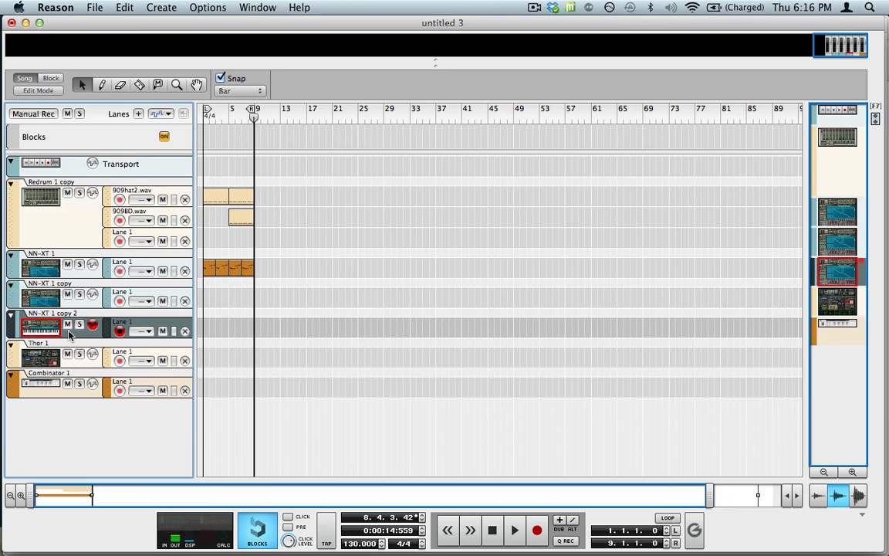